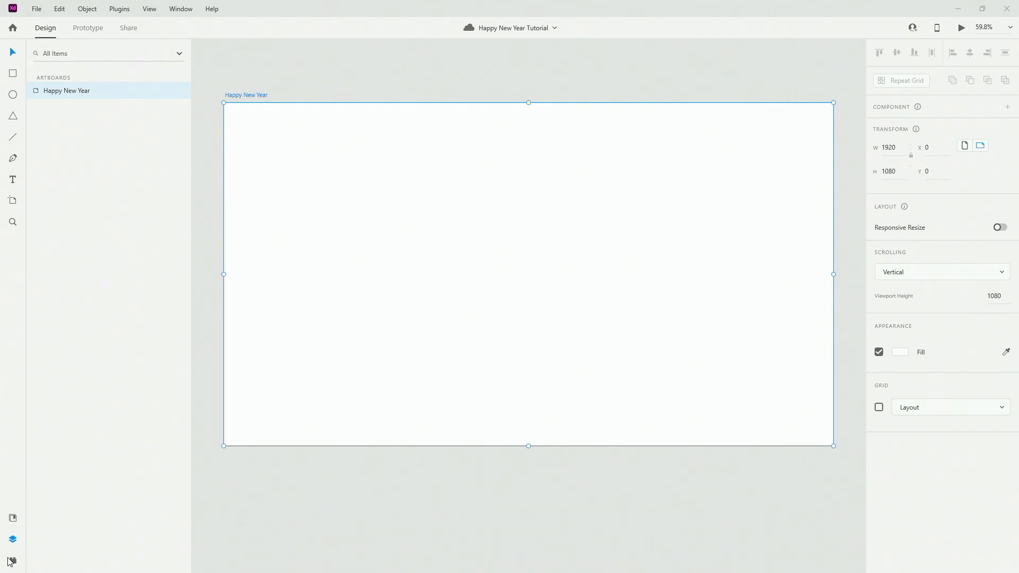
Place the Happy New Year library's background as a linked asset, aligned to the artboard top.
click(12, 518)
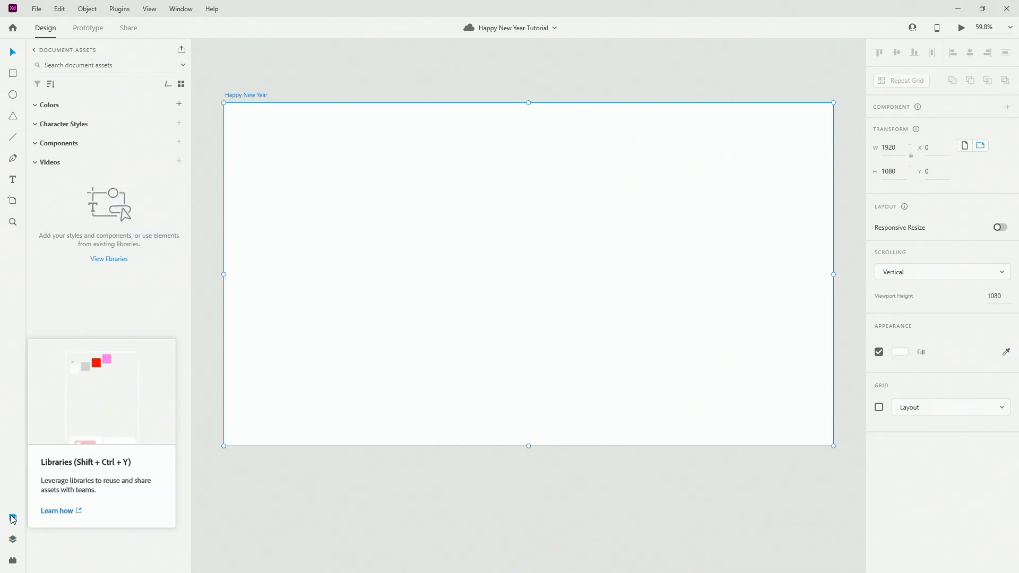
click(94, 53)
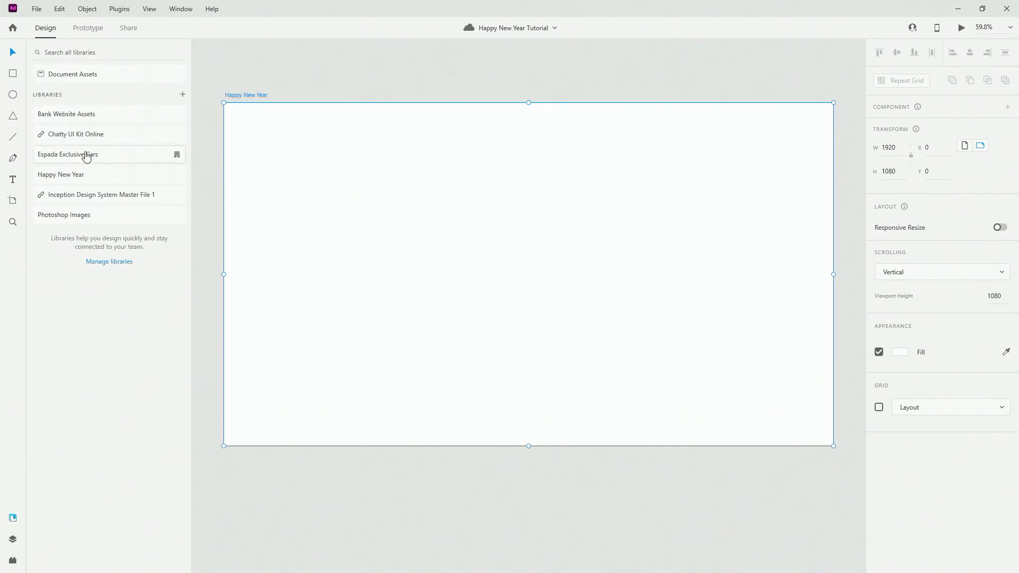
click(74, 186)
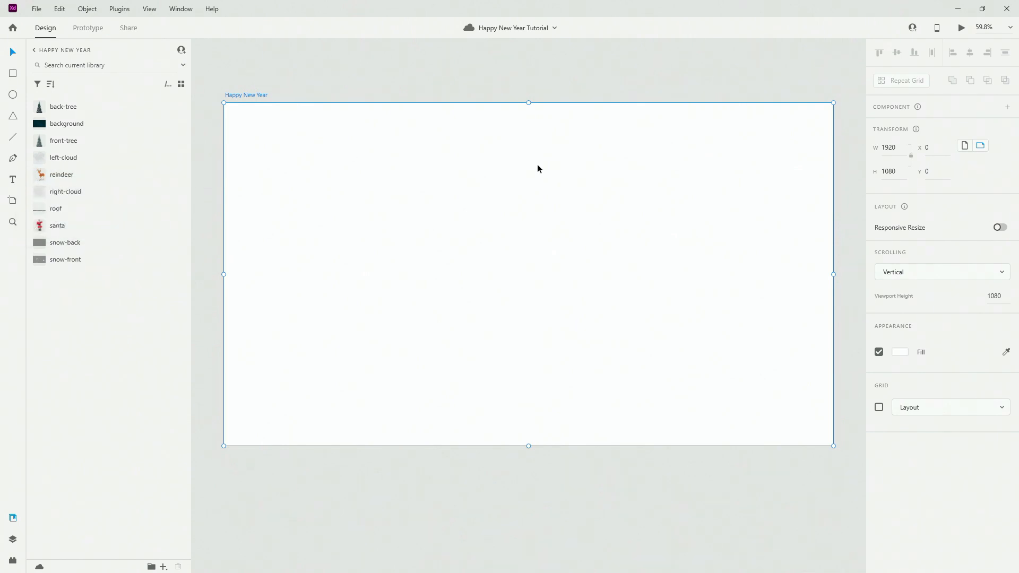
right_click(69, 128)
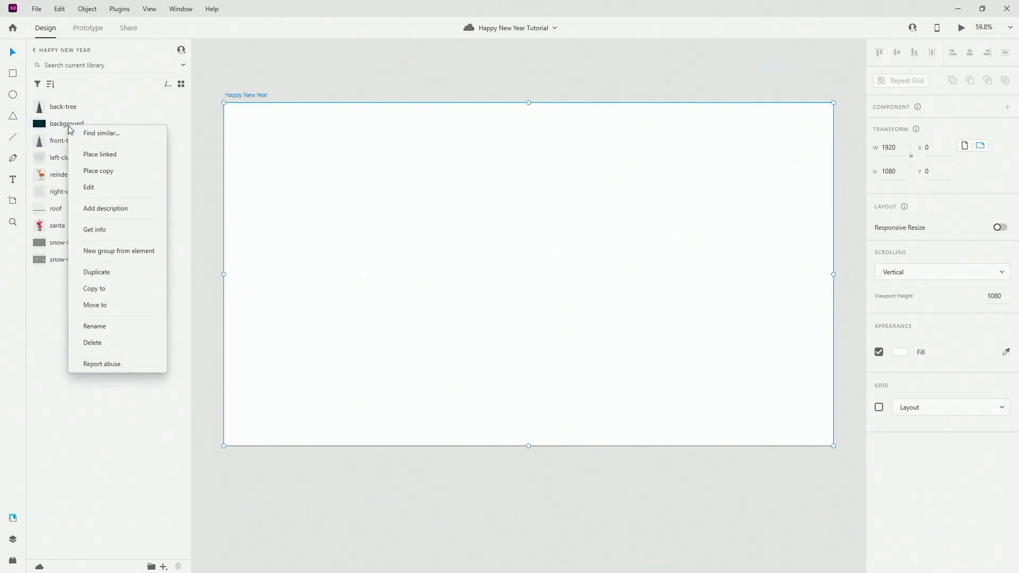
click(99, 155)
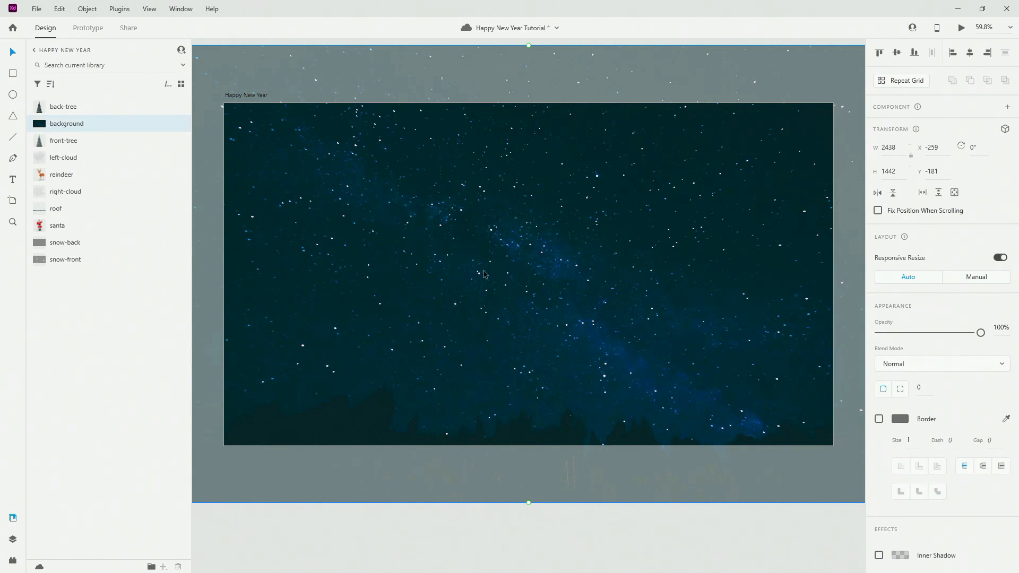
drag(402, 193, 404, 251)
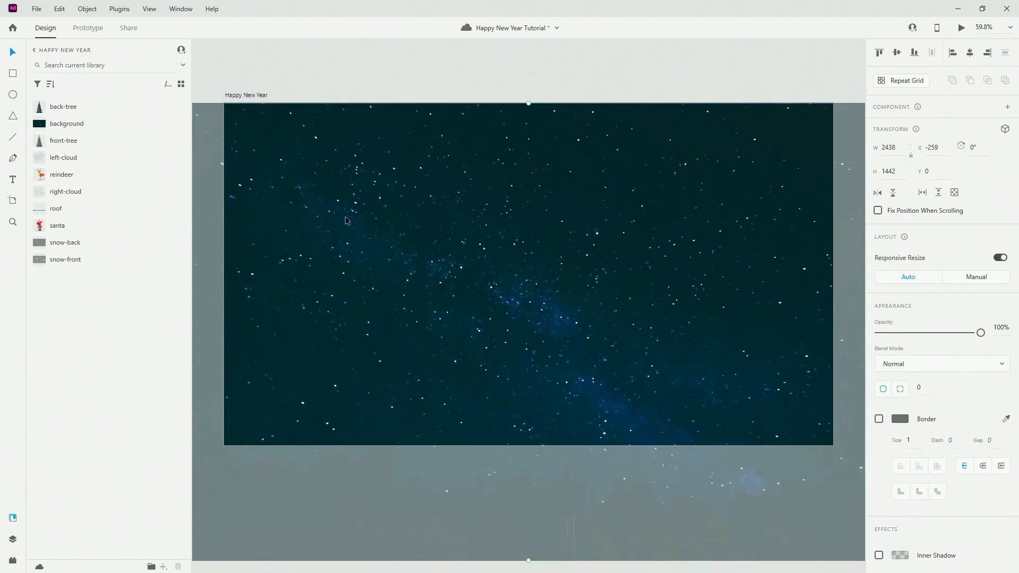
Place the library's snow-back image as a linked layer over the background.
scroll(302, 212, down, 2)
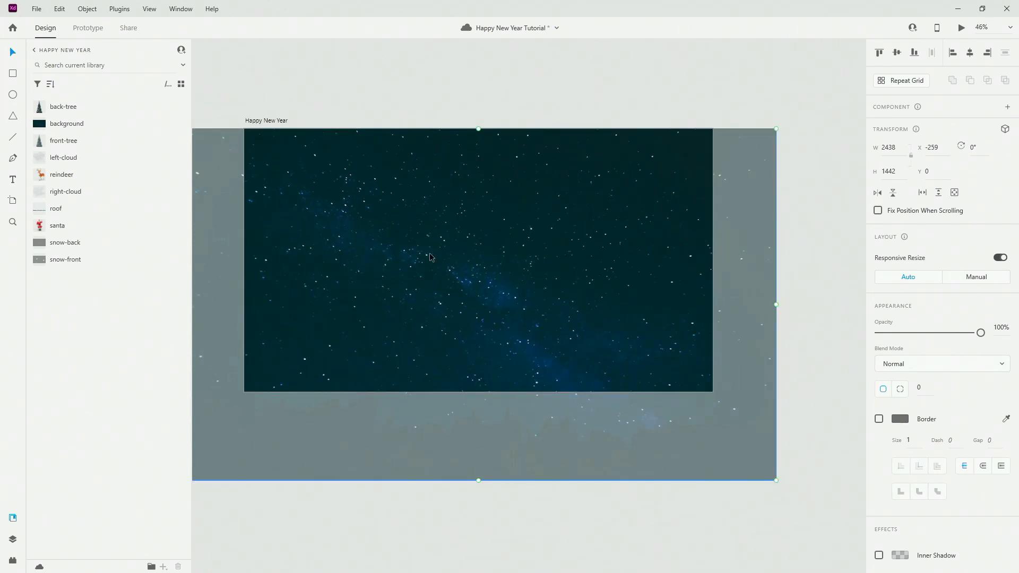
right_click(71, 249)
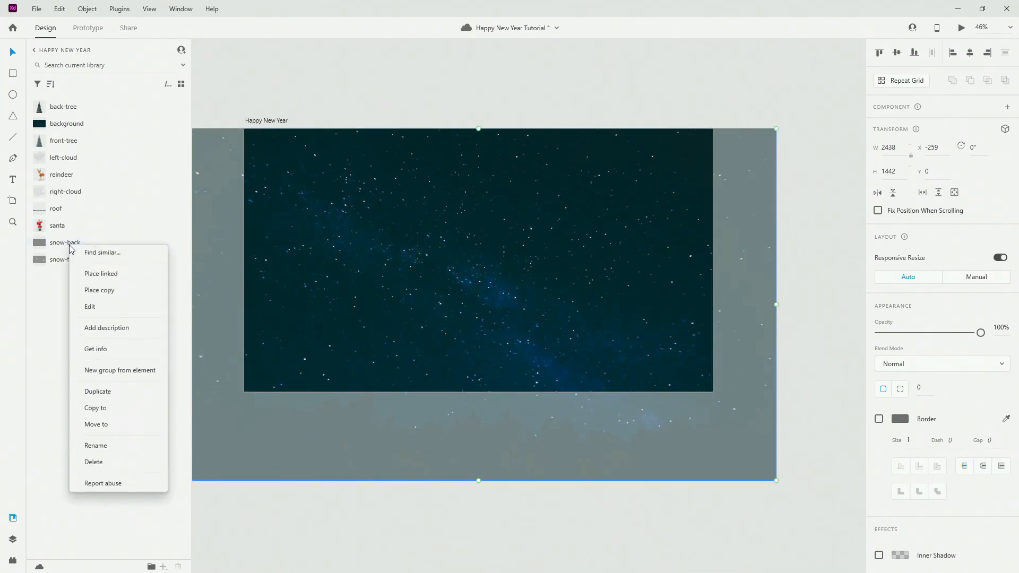
click(100, 273)
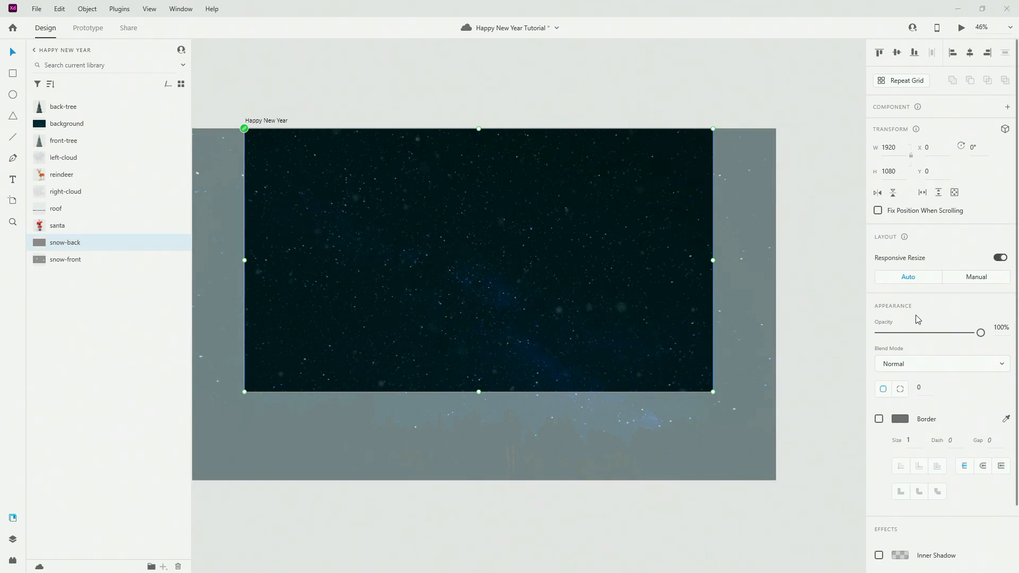
Blend the snow-back layer in Screen mode and place the back-tree left of centre.
click(909, 364)
click(910, 362)
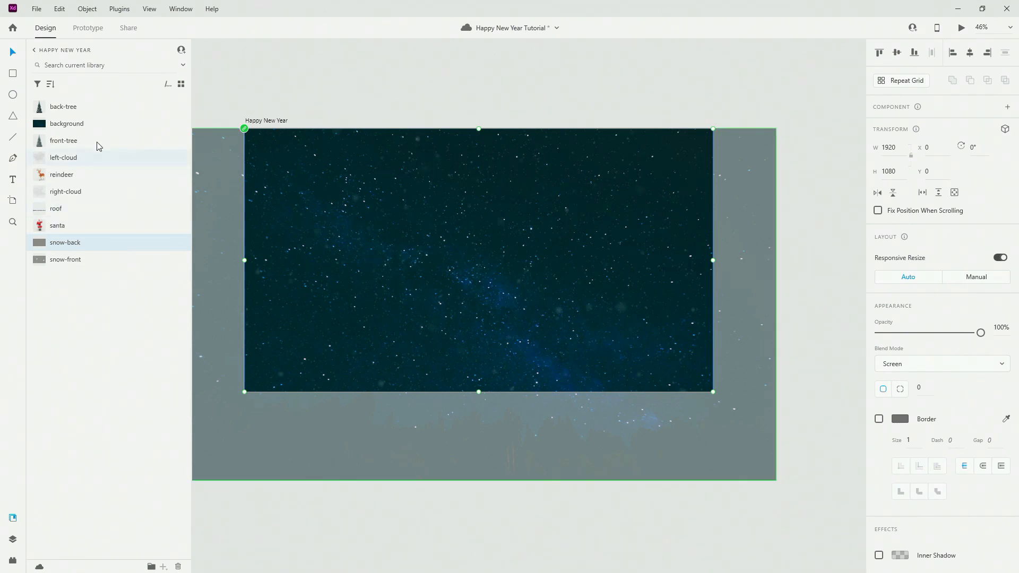
right_click(71, 107)
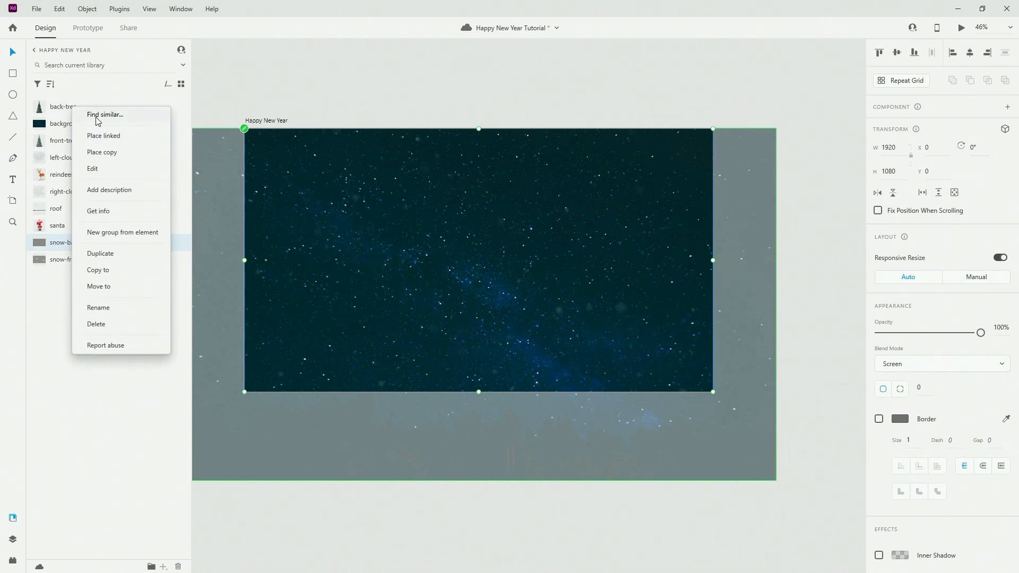
click(106, 136)
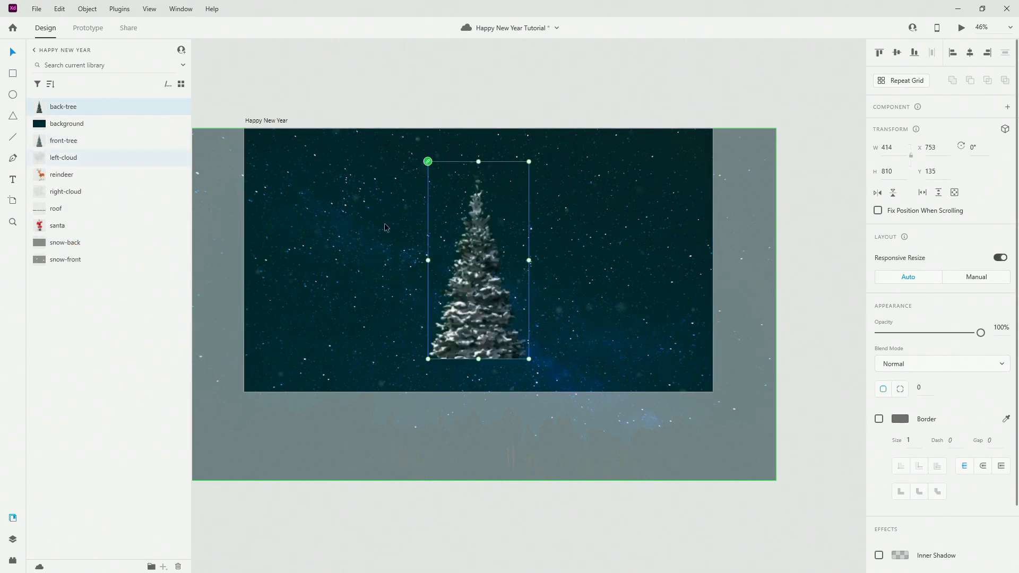
click(400, 301)
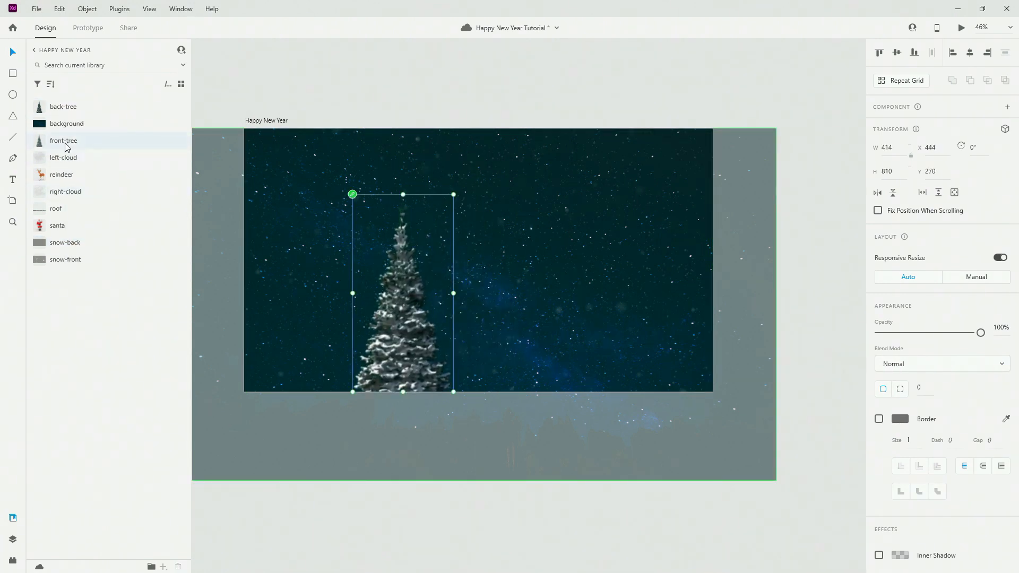
Place the front-tree beside the back tree and move both trees toward the left edge.
right_click(83, 145)
click(108, 167)
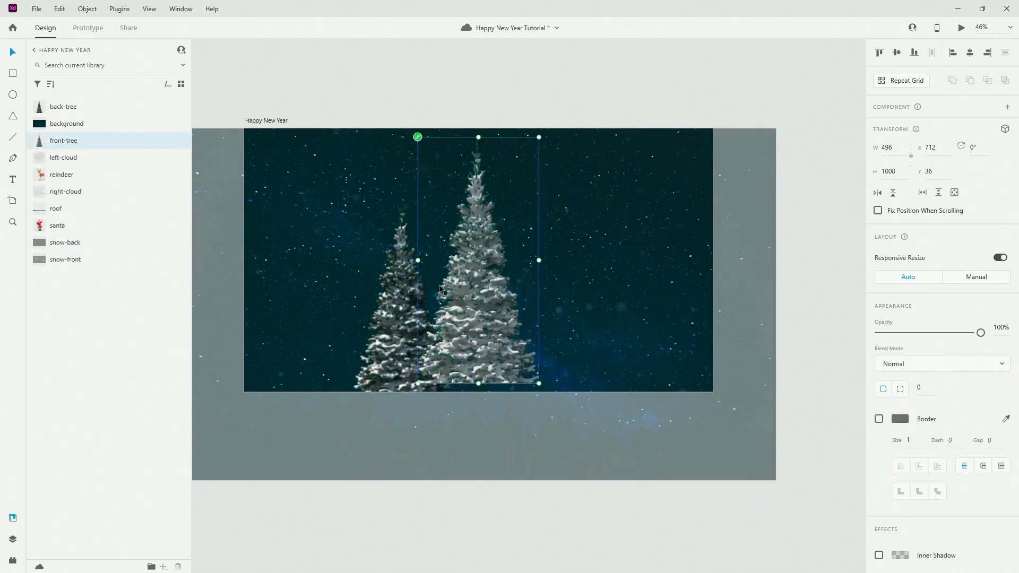
click(330, 302)
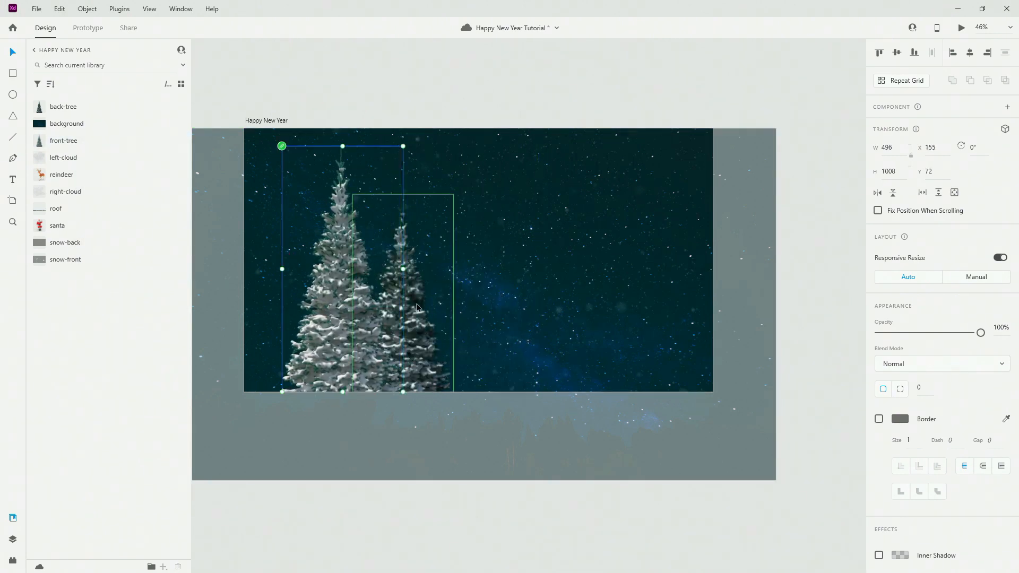
shift+click(417, 318)
drag(418, 318, 391, 317)
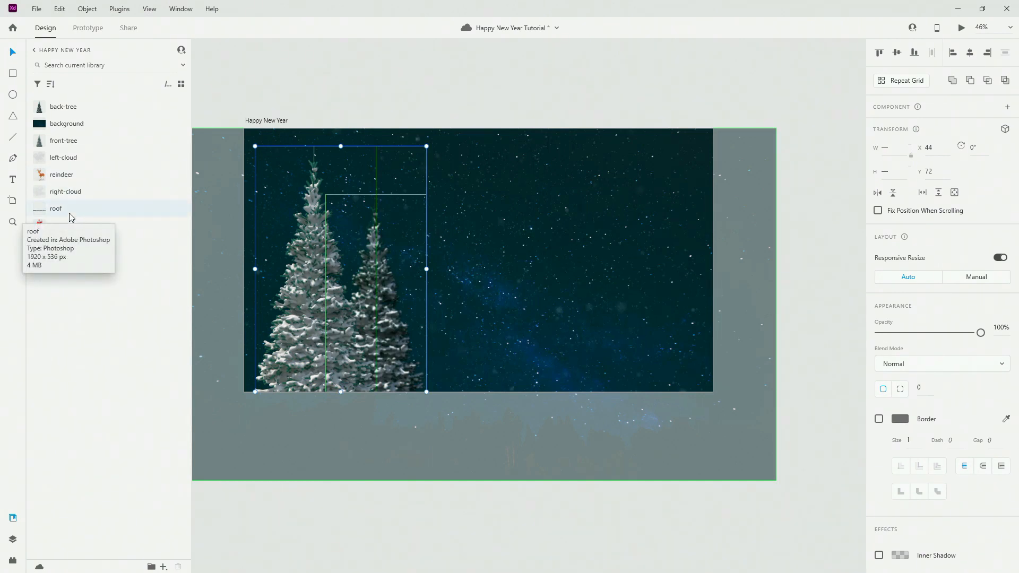
Place the left-cloud and right-cloud images in the upper left and upper right sky.
right_click(75, 160)
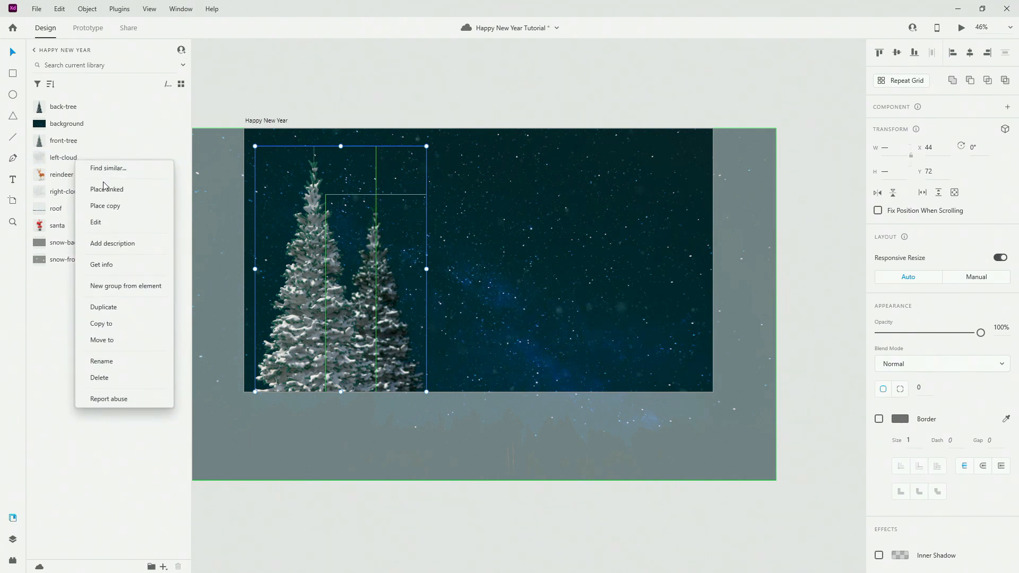
click(104, 189)
drag(467, 239, 405, 173)
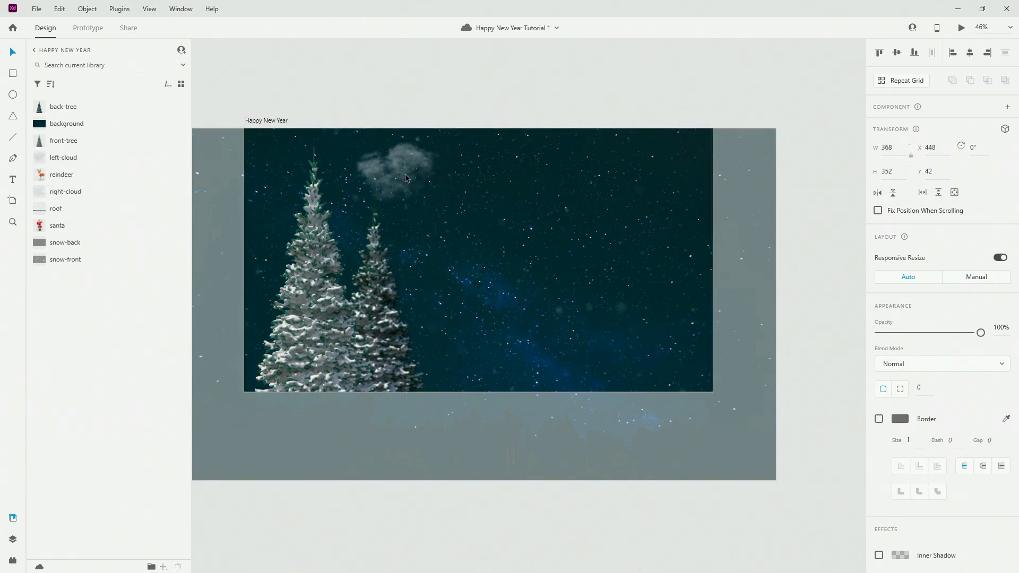
right_click(103, 200)
click(127, 222)
drag(477, 254, 653, 216)
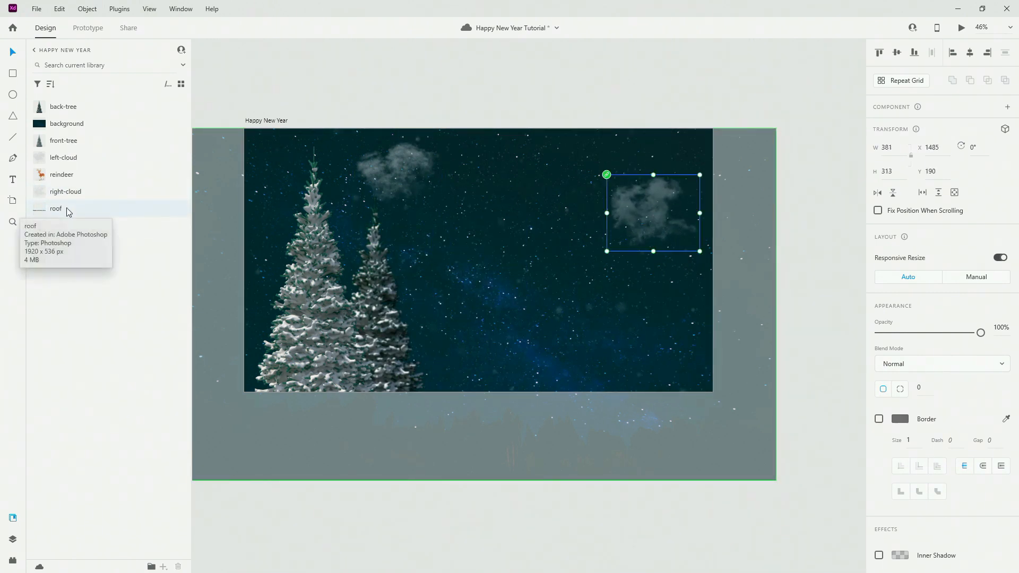
Place the roof along the artboard's bottom and seat Santa on top of it.
right_click(67, 210)
click(104, 215)
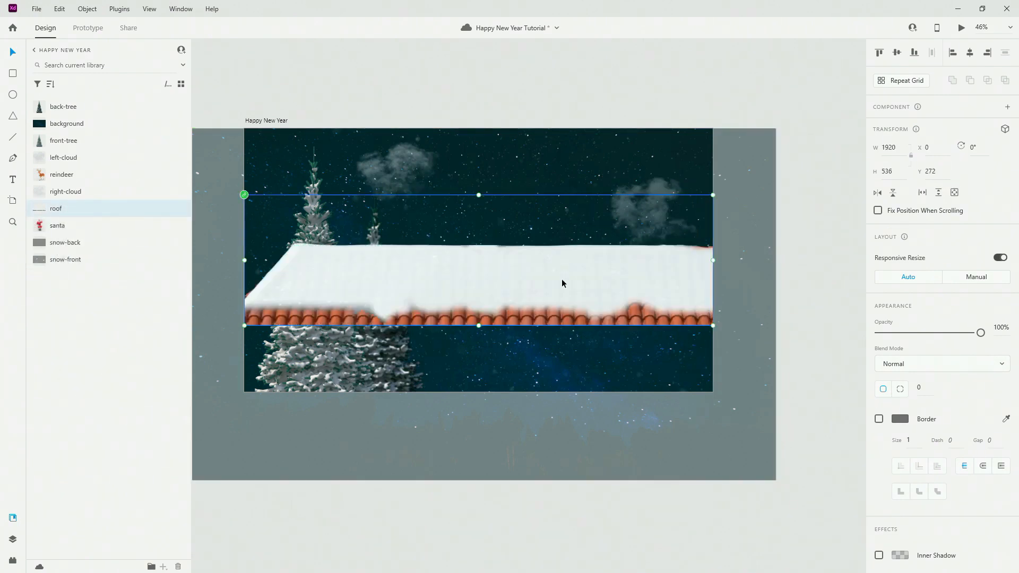
drag(562, 283, 544, 354)
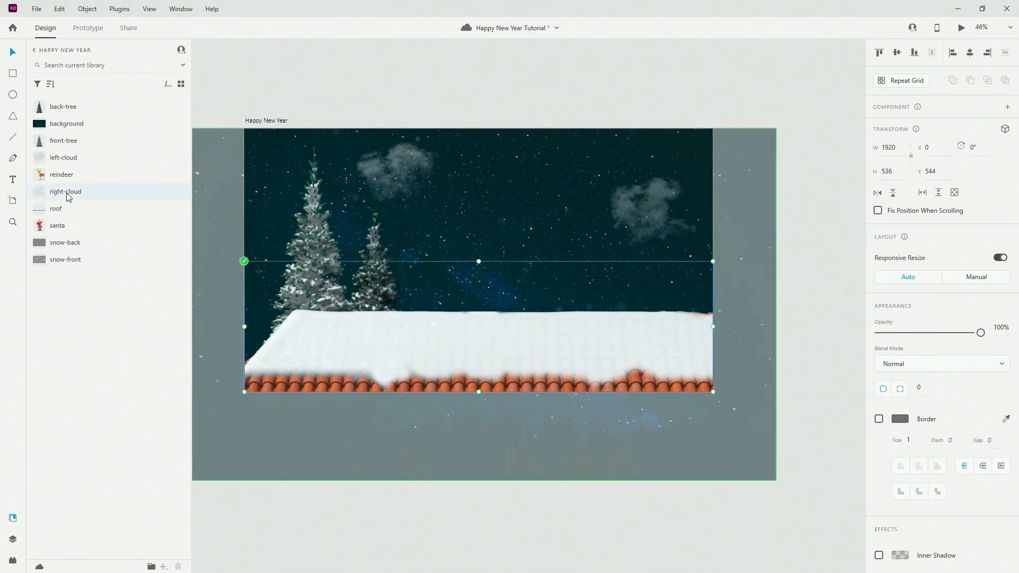
right_click(62, 226)
click(93, 252)
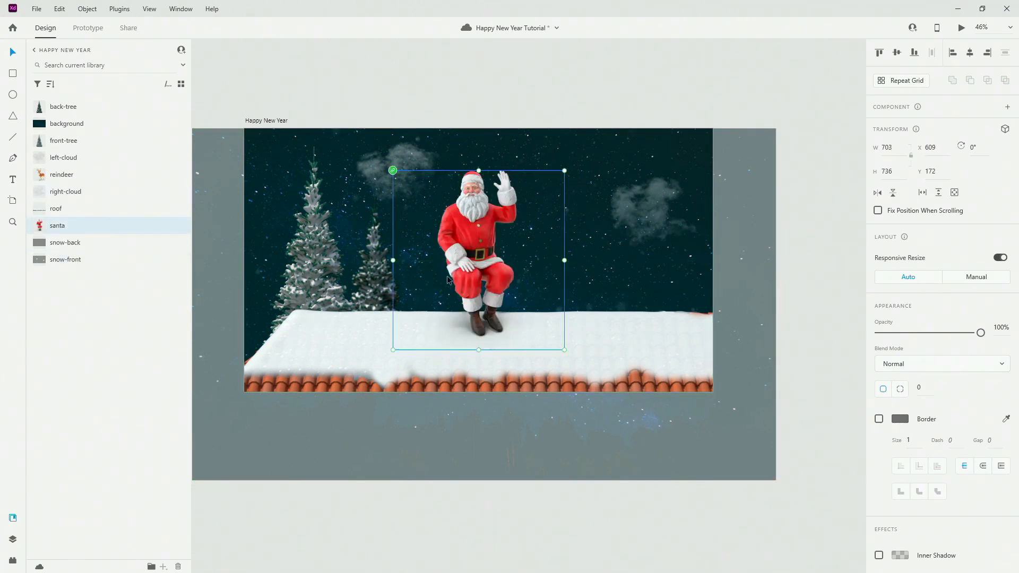
drag(466, 252, 413, 309)
click(371, 282)
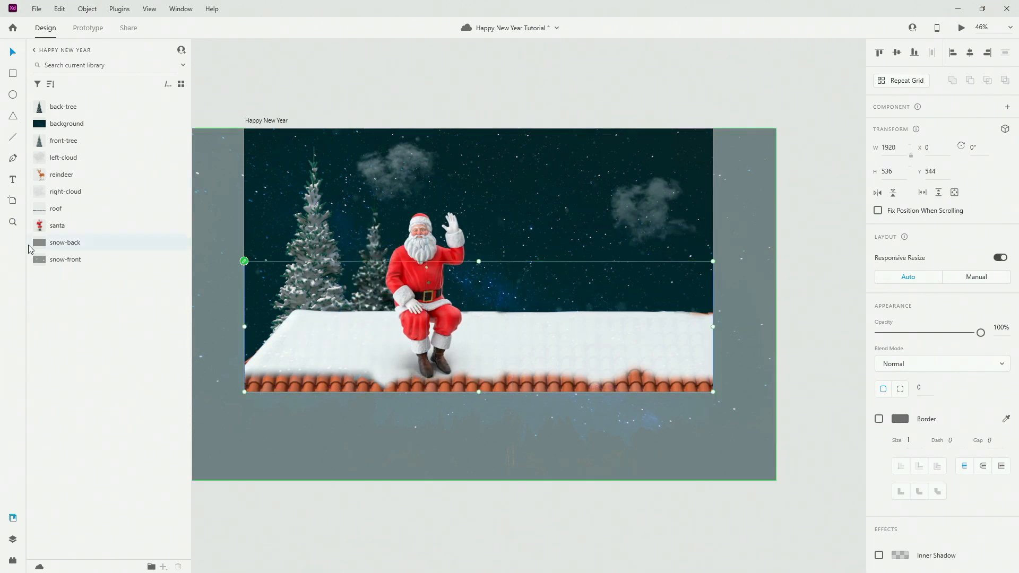
click(10, 539)
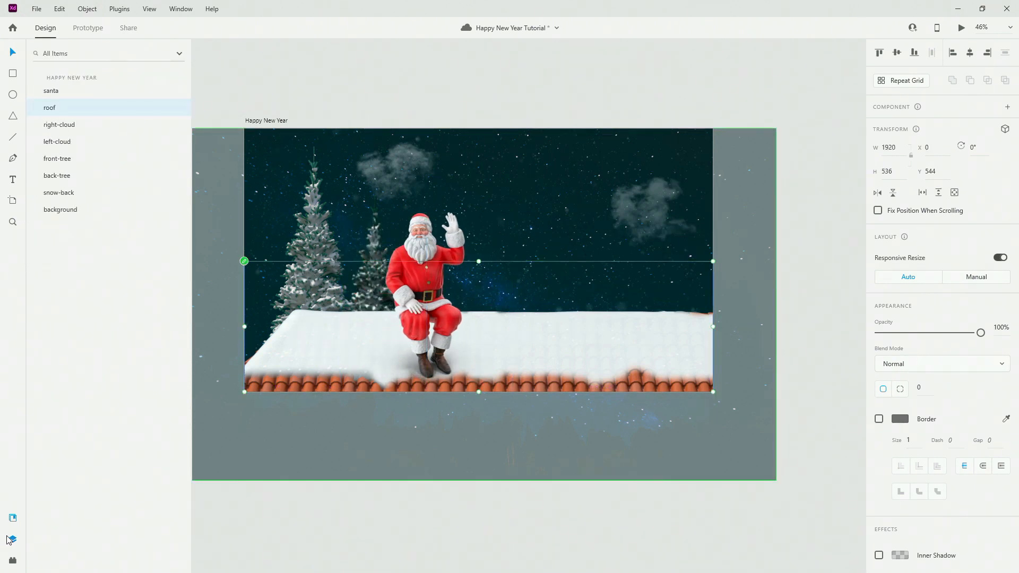
Move both trees further left and nudge the back tree slightly more left.
click(87, 176)
shift+click(83, 158)
drag(300, 248, 288, 246)
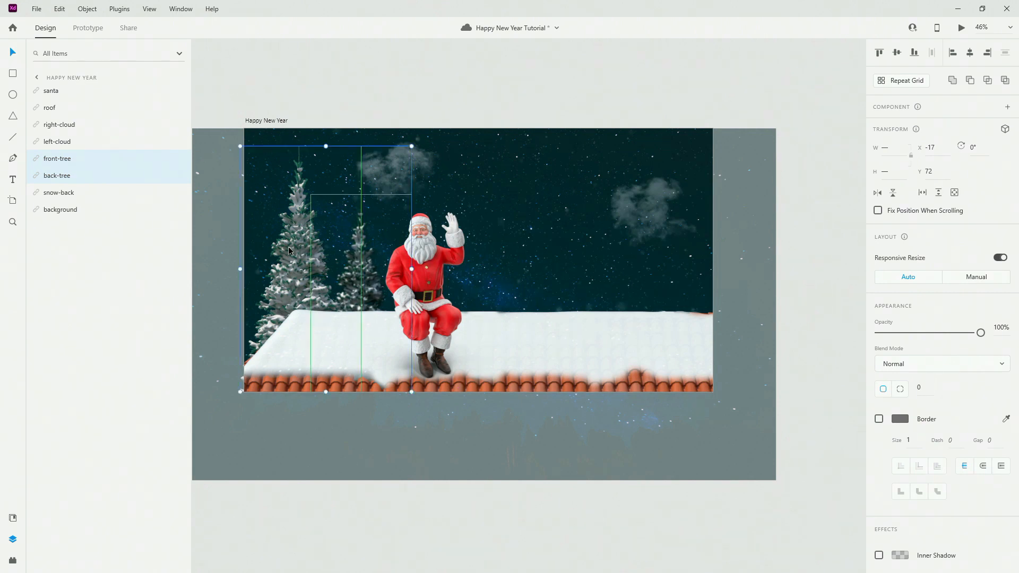
click(79, 176)
key(shift+Left)
key(shift+Left)
key(shift+Left)
key(shift+Left)
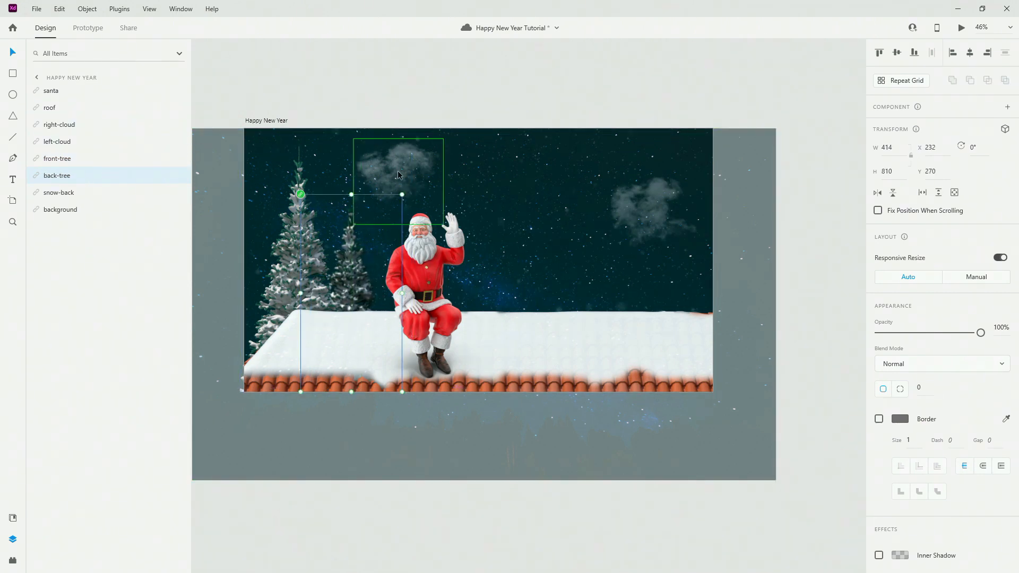
Adjust the left cloud and shift Santa left on the roof to X 272, Y 335.
mouse_move(397, 170)
mouse_down()
mouse_move(388, 170)
mouse_move(398, 172)
mouse_up()
drag(427, 264, 401, 271)
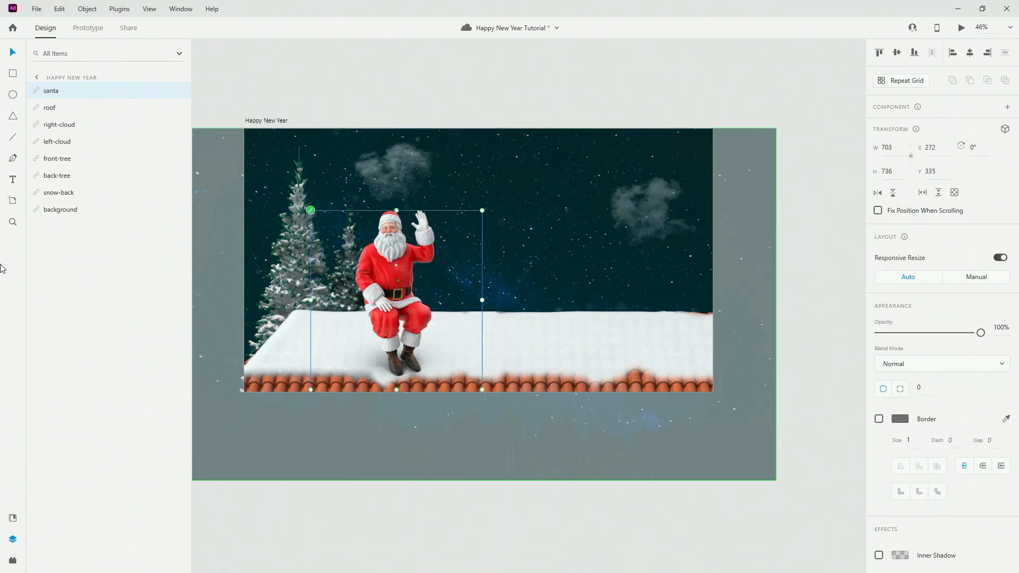
click(12, 558)
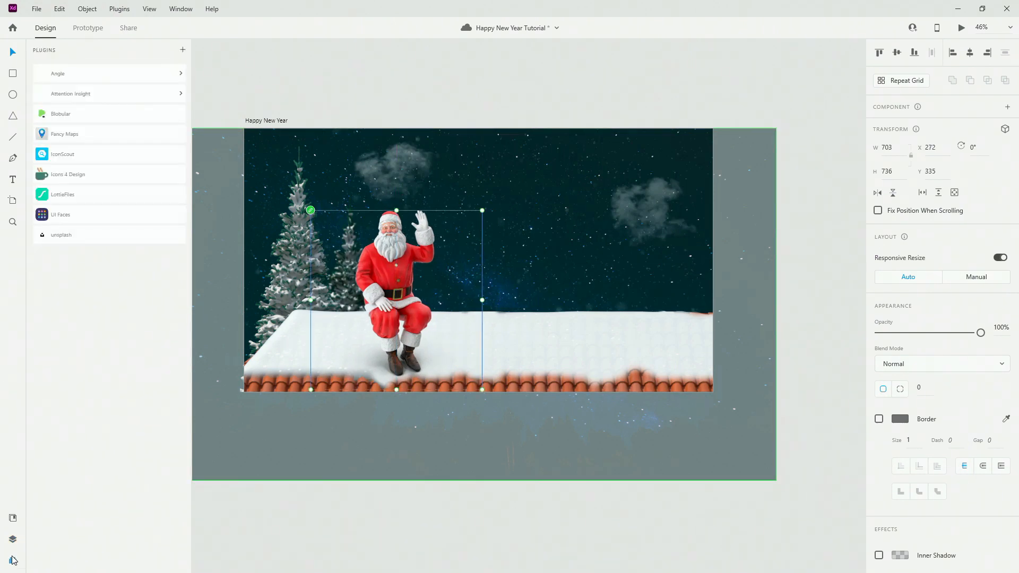
Place the reindeer image at the artboard's right edge and raise the right cloud slightly.
click(13, 519)
mouse_move(74, 125)
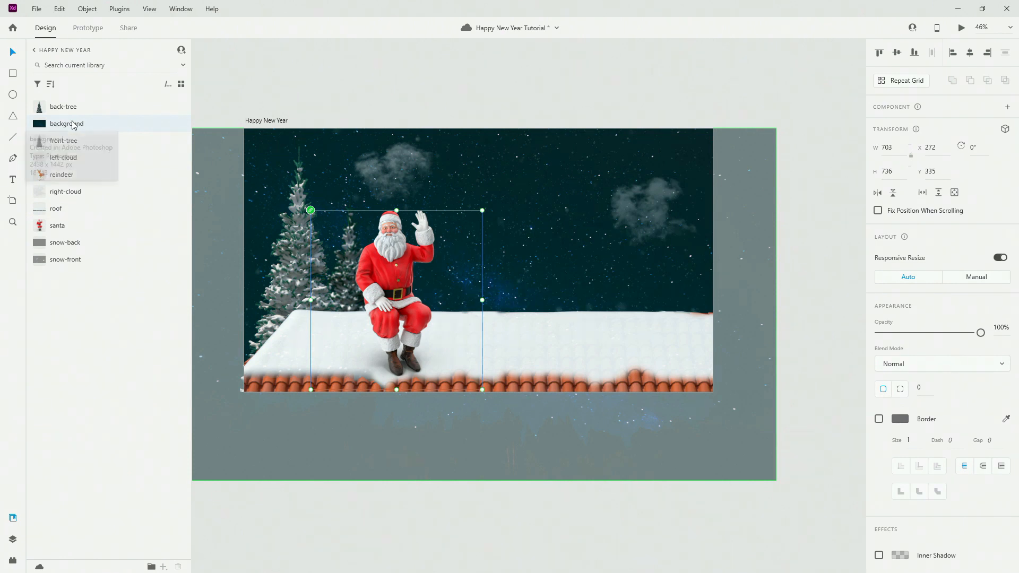
right_click(86, 183)
click(108, 206)
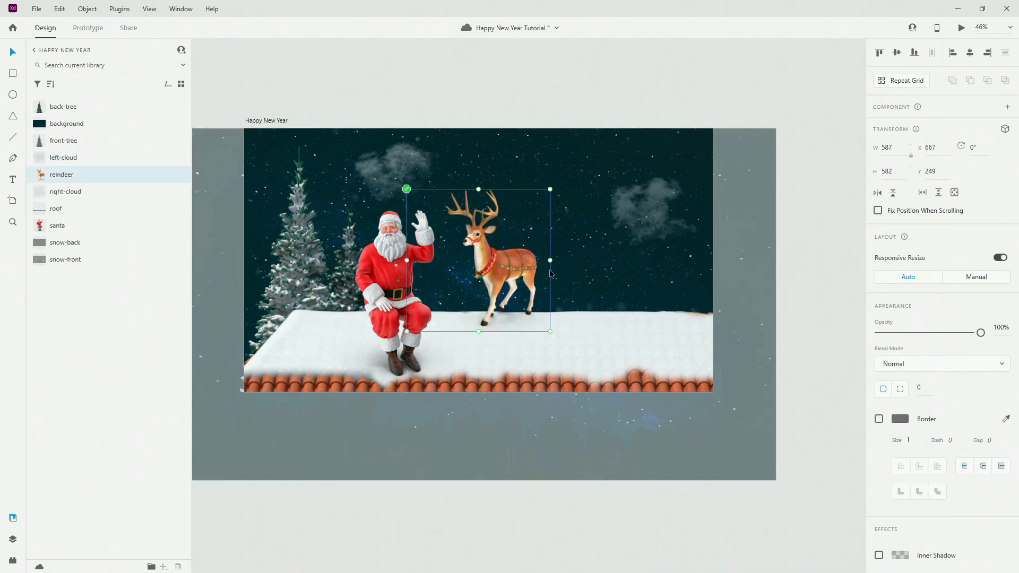
drag(504, 270, 667, 314)
drag(657, 194, 655, 167)
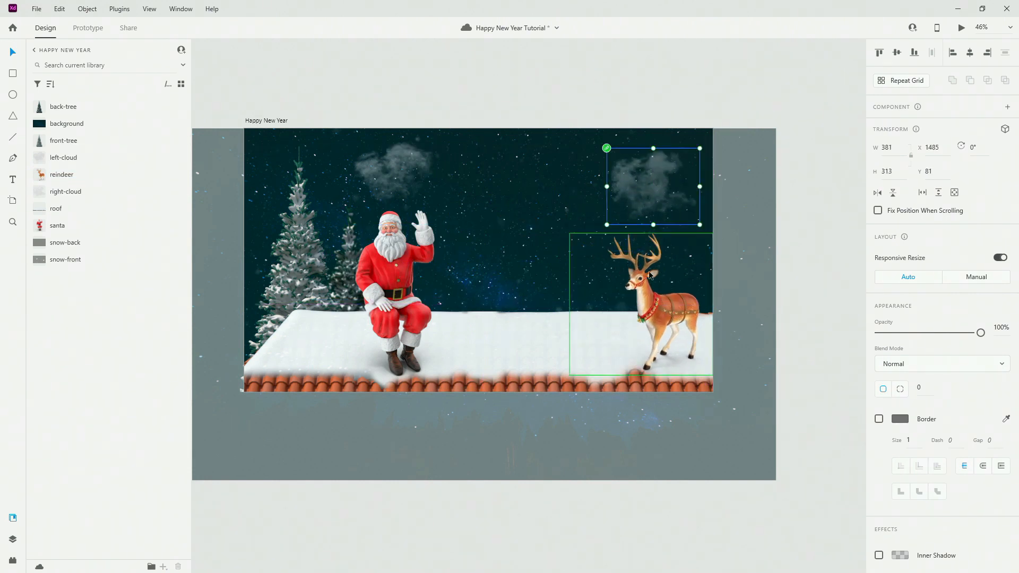
Send the reindeer behind the roof and settle it at X 1294, Y 461.
click(645, 295)
drag(646, 296, 636, 301)
right_click(650, 313)
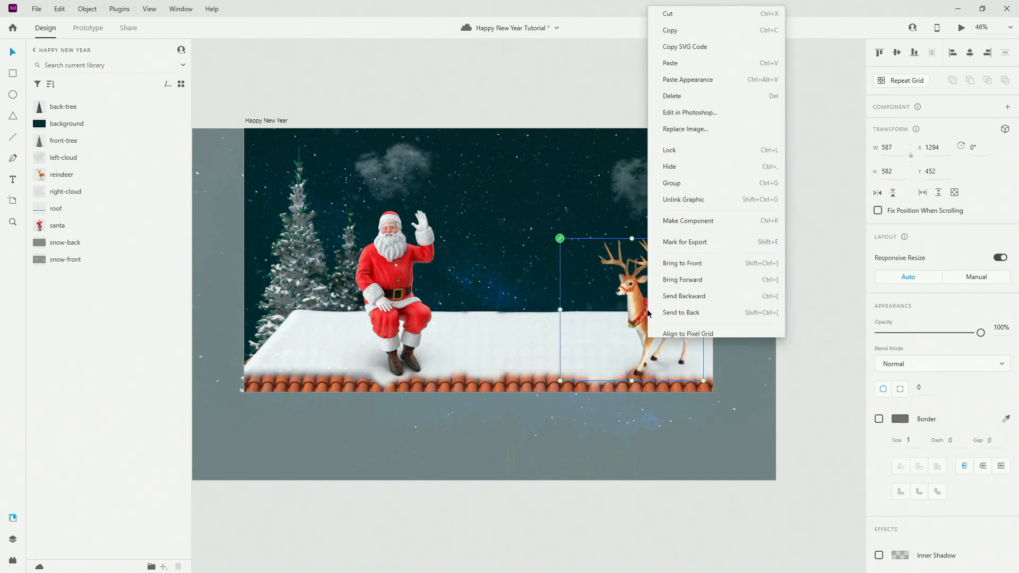
click(674, 291)
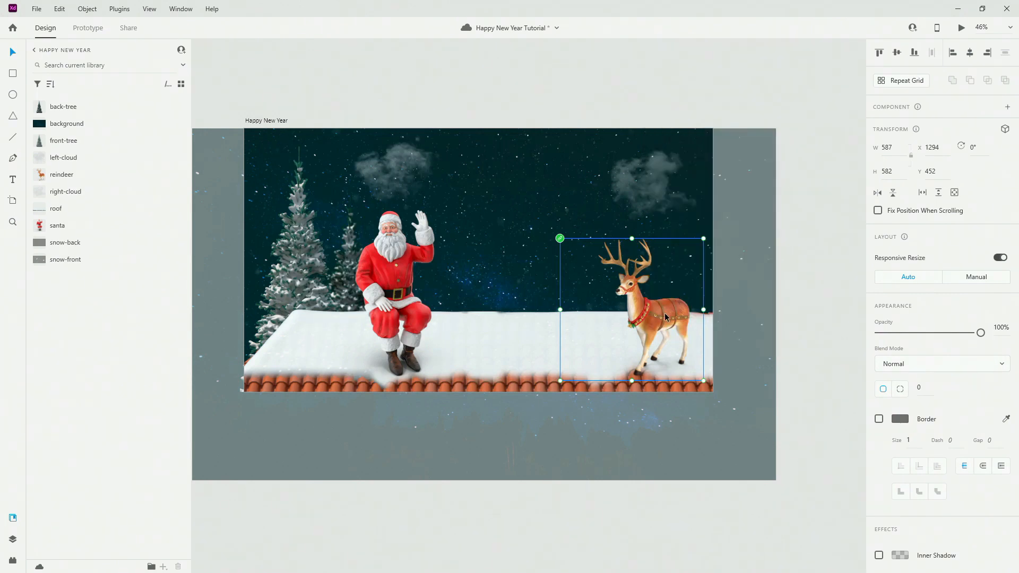
right_click(665, 316)
click(708, 292)
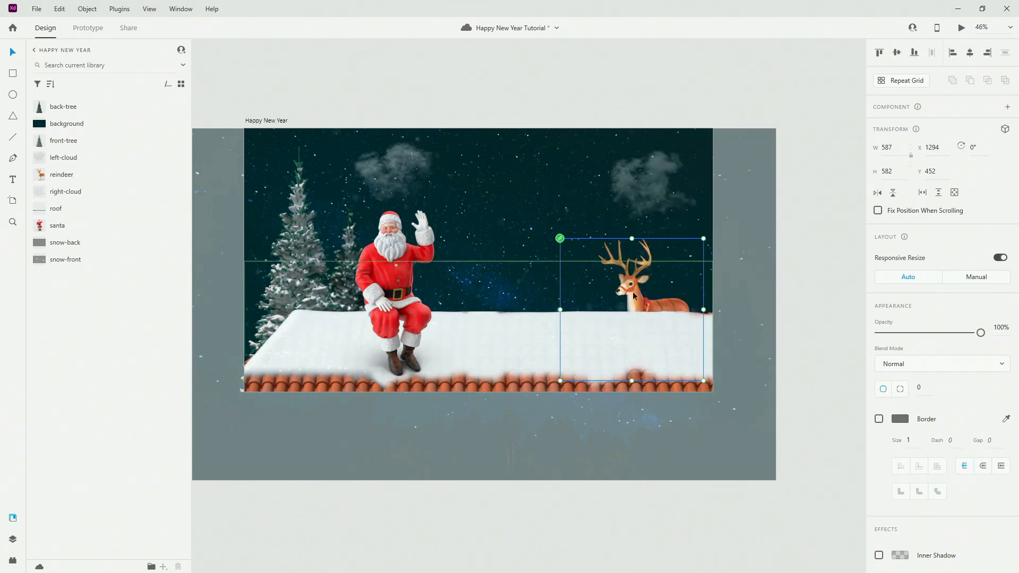
drag(645, 250, 645, 252)
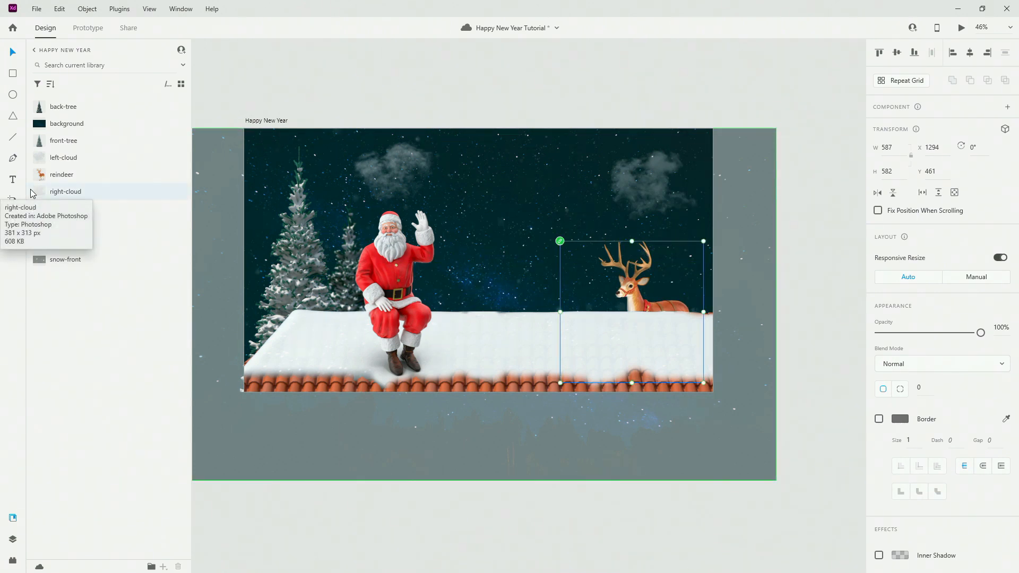
Add the text HAPPY NEW YEAR in the sky with centred alignment.
key(t)
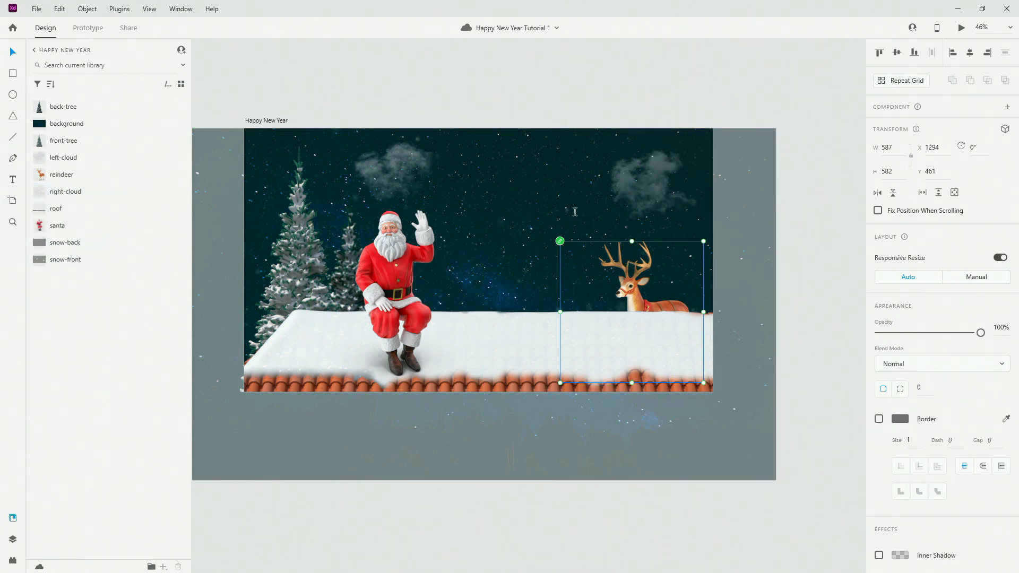
click(461, 210)
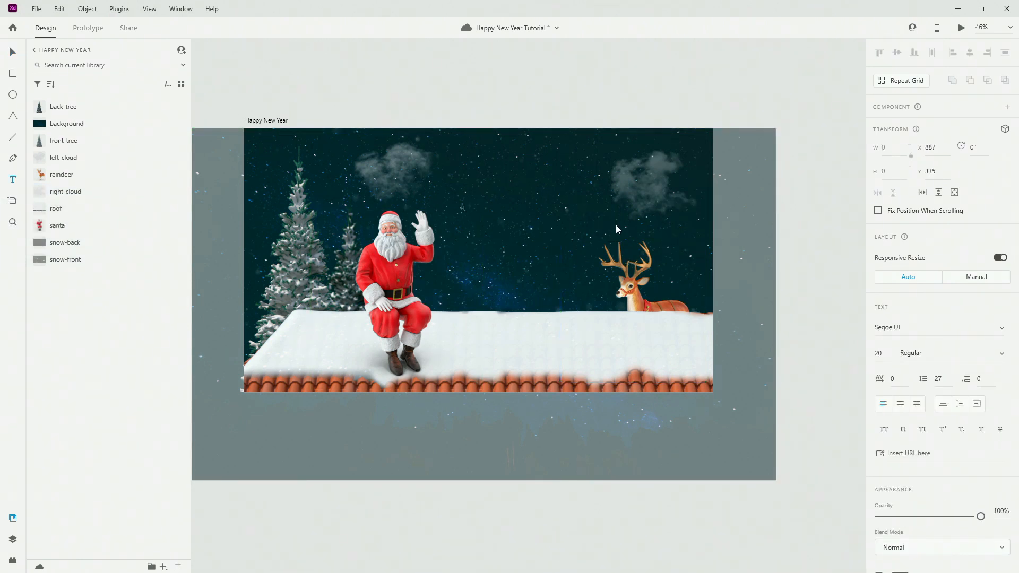
text(HAPPY )
text(NEW YEAR)
key(ctrl+a)
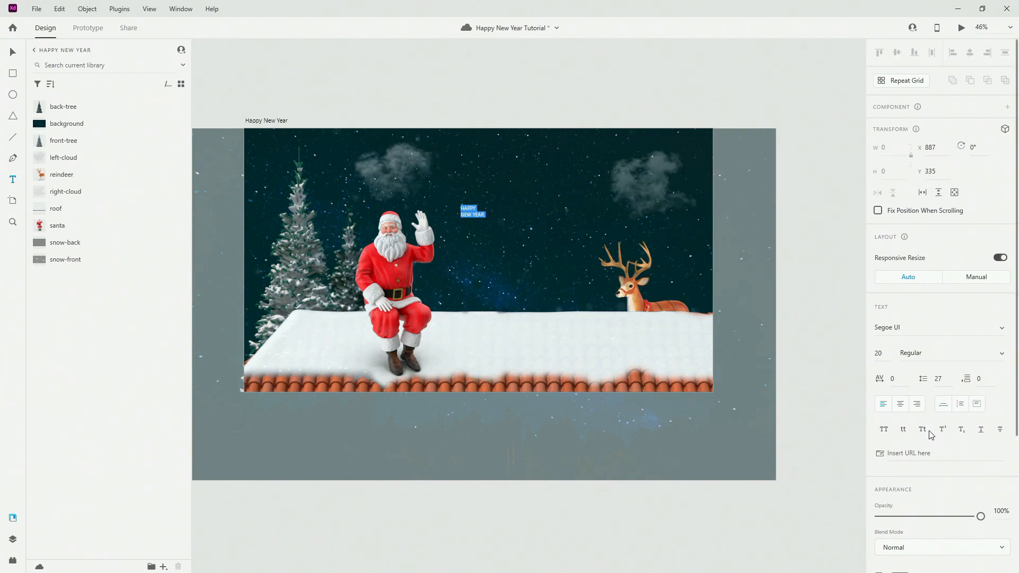
click(904, 407)
Set the title's font to Playfair Display Bold.
click(924, 326)
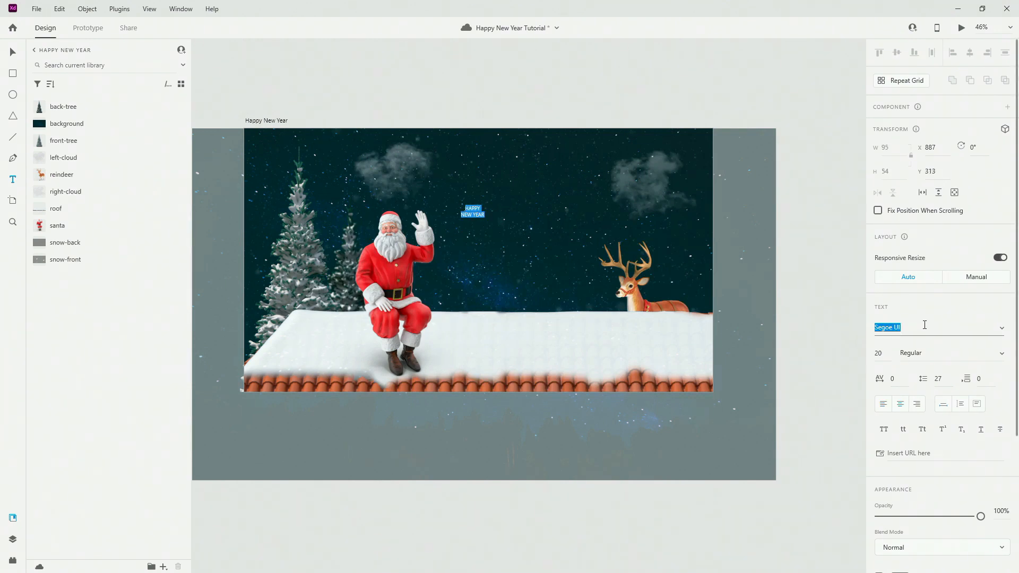
text(Pala)
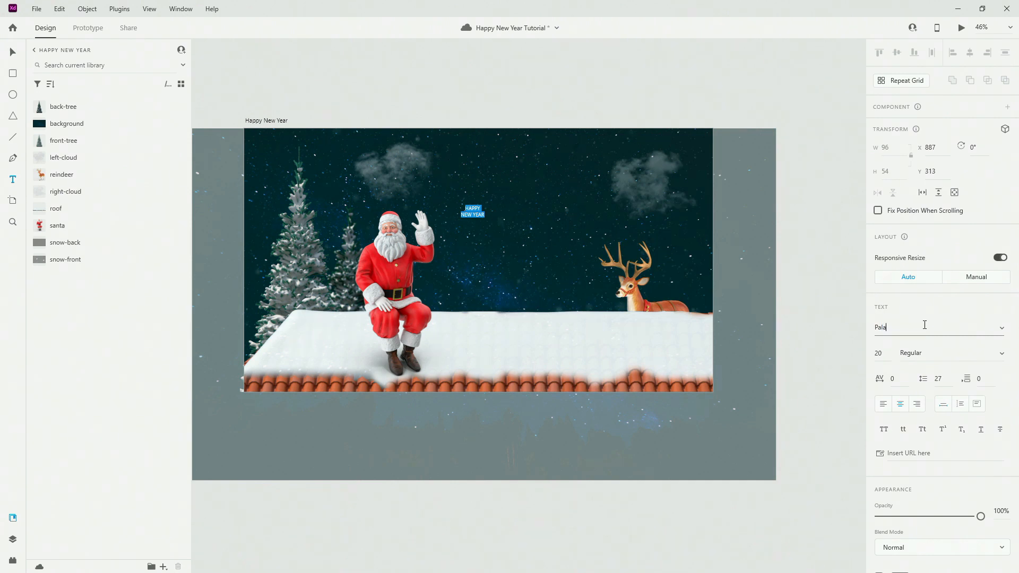
text(layfa)
key(Return)
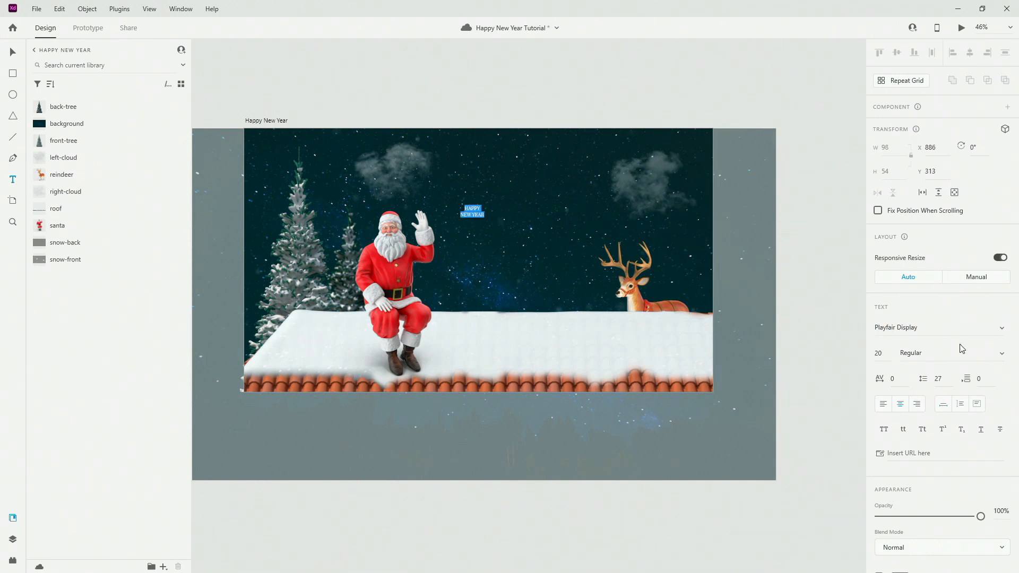
click(992, 352)
click(942, 398)
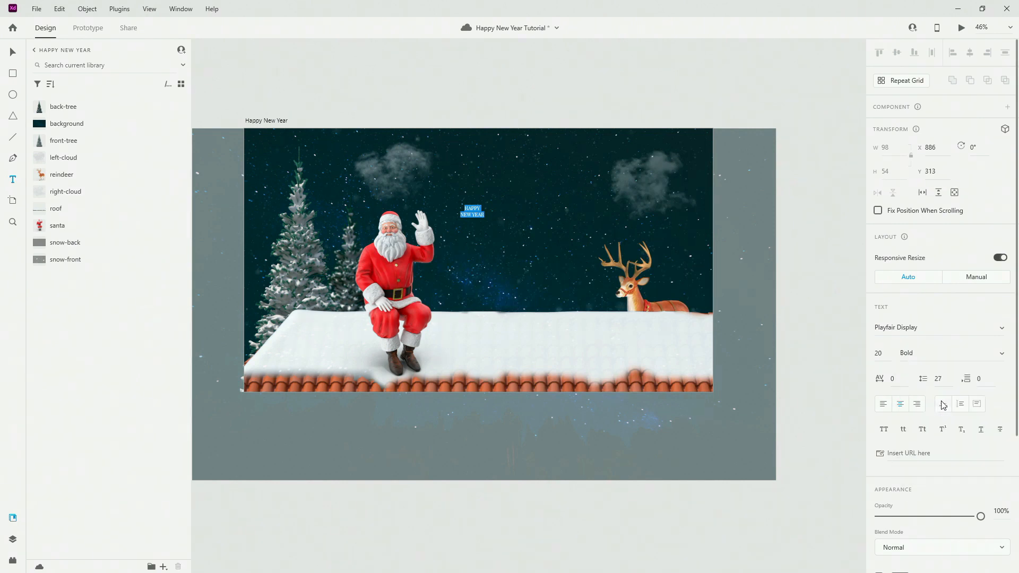
click(12, 56)
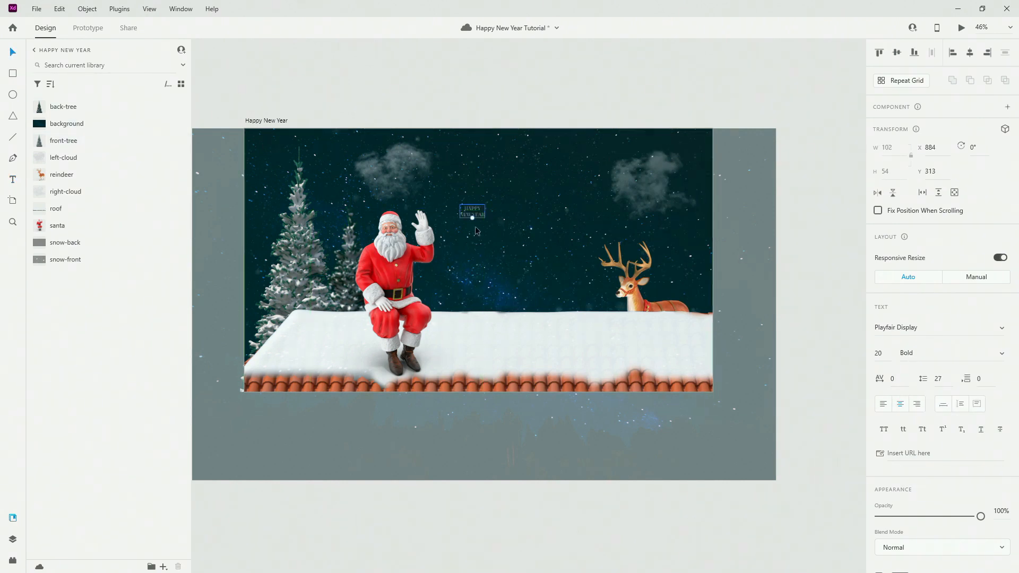
Scale the title to size 130, fill it white, and move it up slightly.
drag(473, 219, 558, 222)
scroll(913, 382, down, 5)
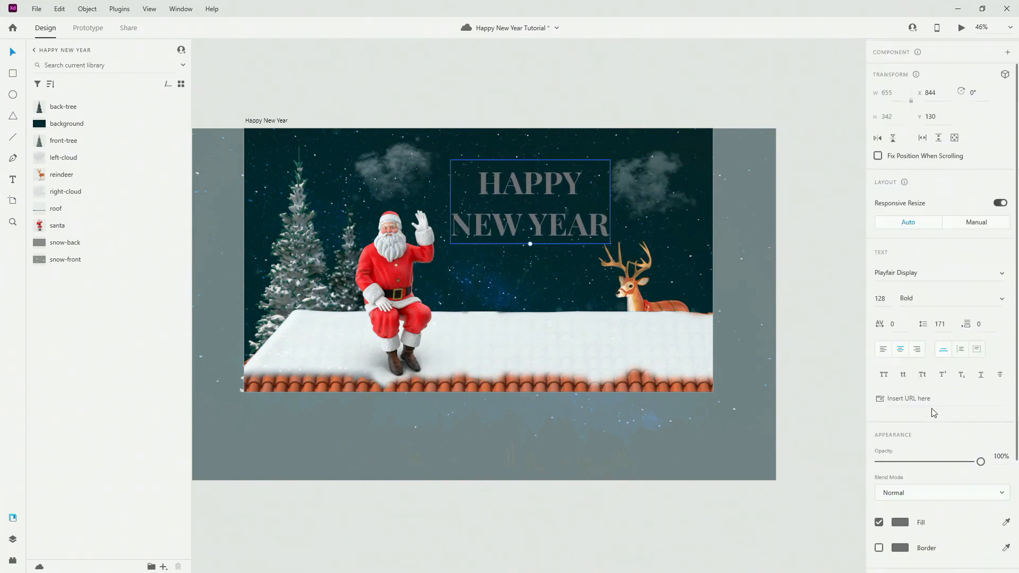
click(903, 395)
drag(789, 377, 551, 194)
click(754, 114)
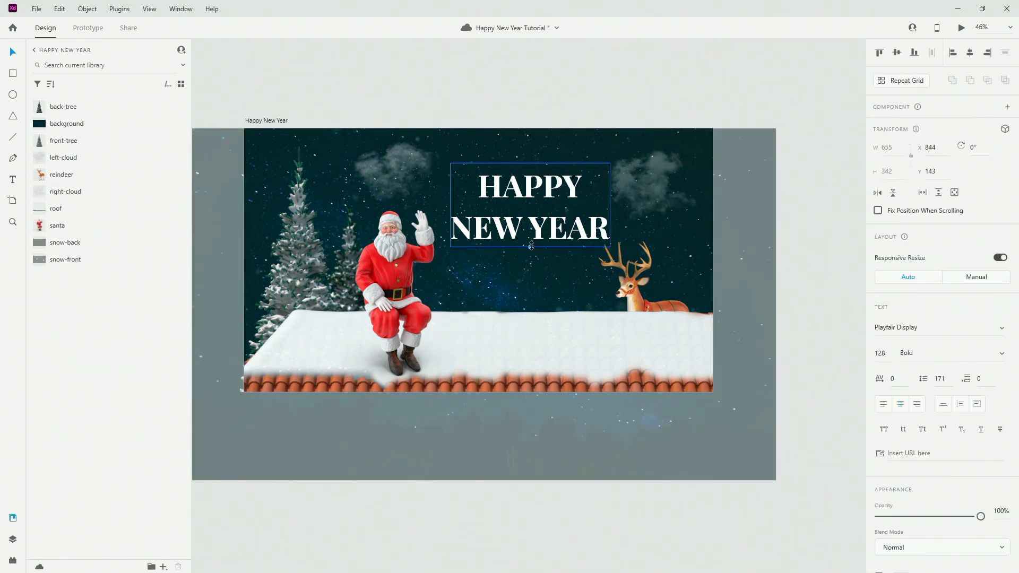
drag(531, 246, 531, 249)
drag(555, 196, 556, 192)
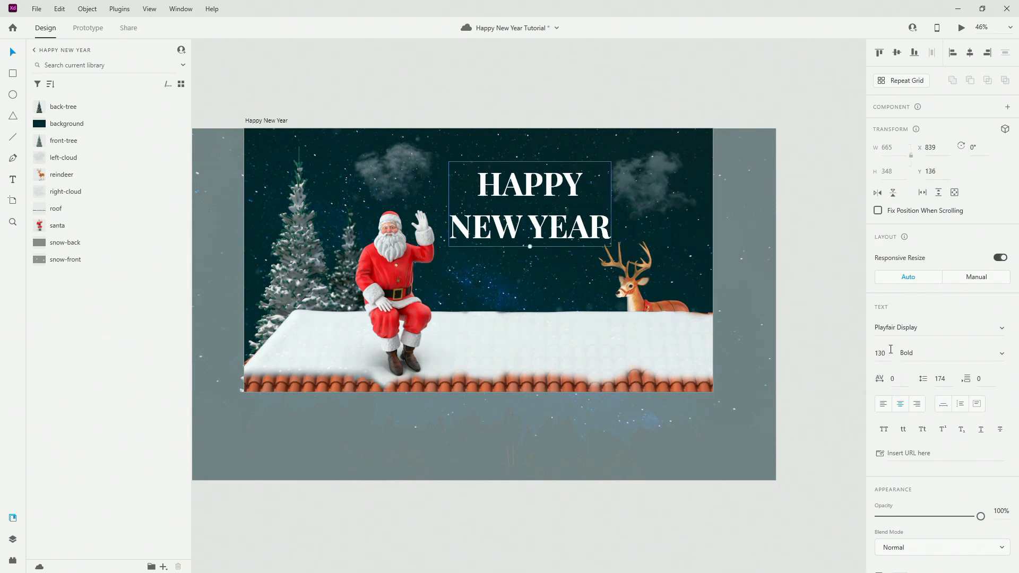
click(13, 539)
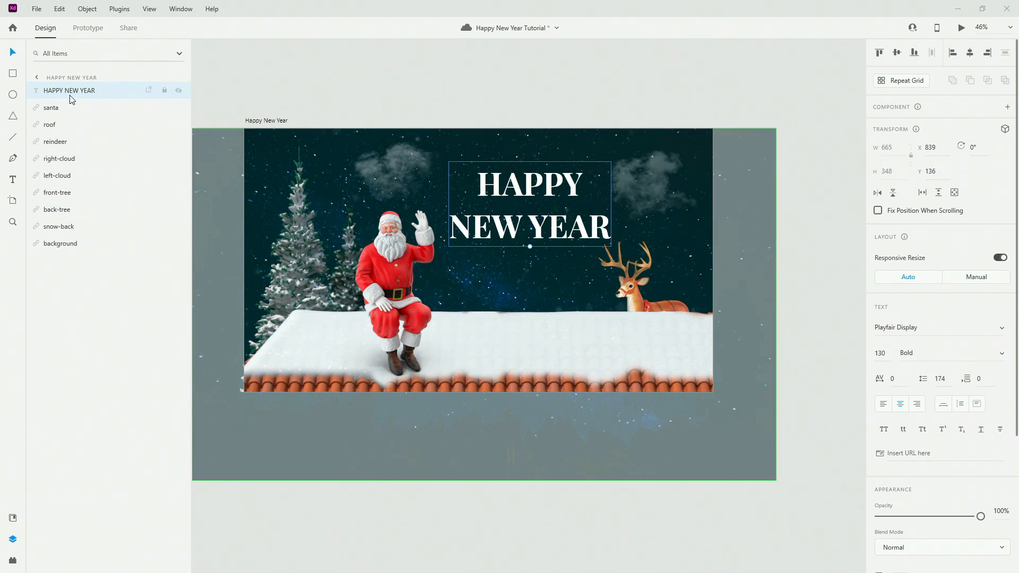
Group the layers from HAPPY NEW YEAR through back-tree and name the group elements.
click(70, 210)
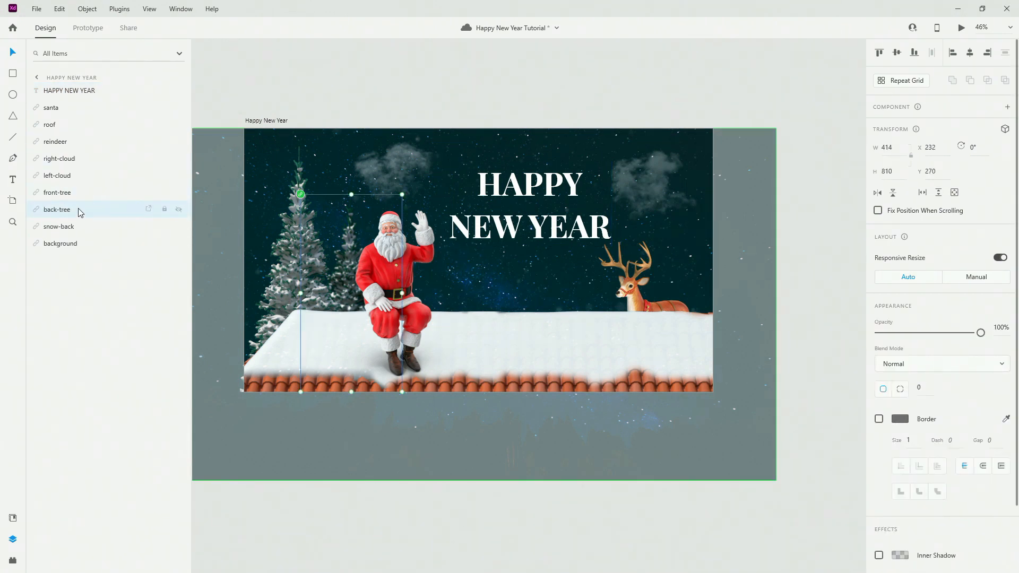
shift+click(85, 92)
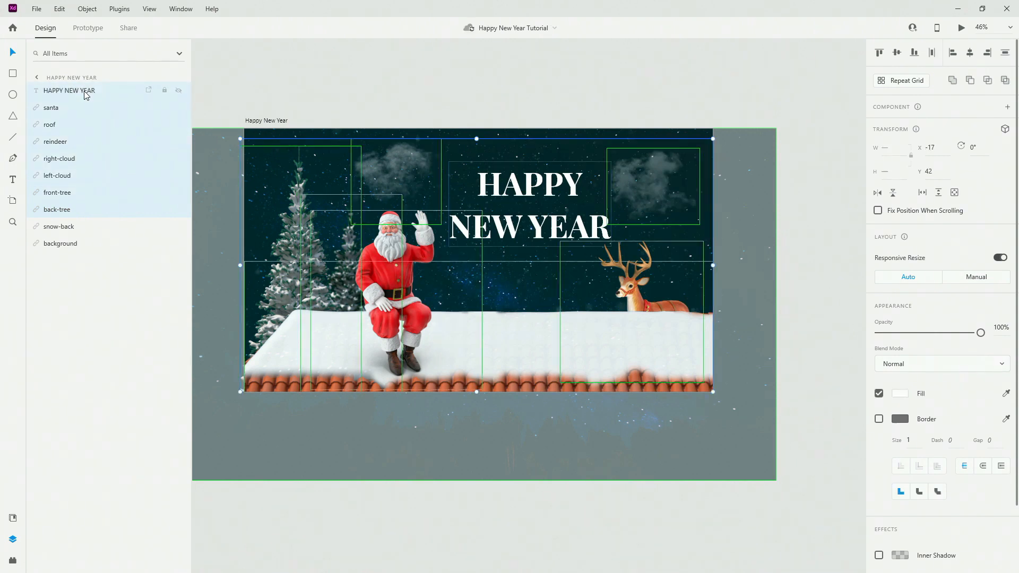
key(ctrl+g)
double_click(65, 93)
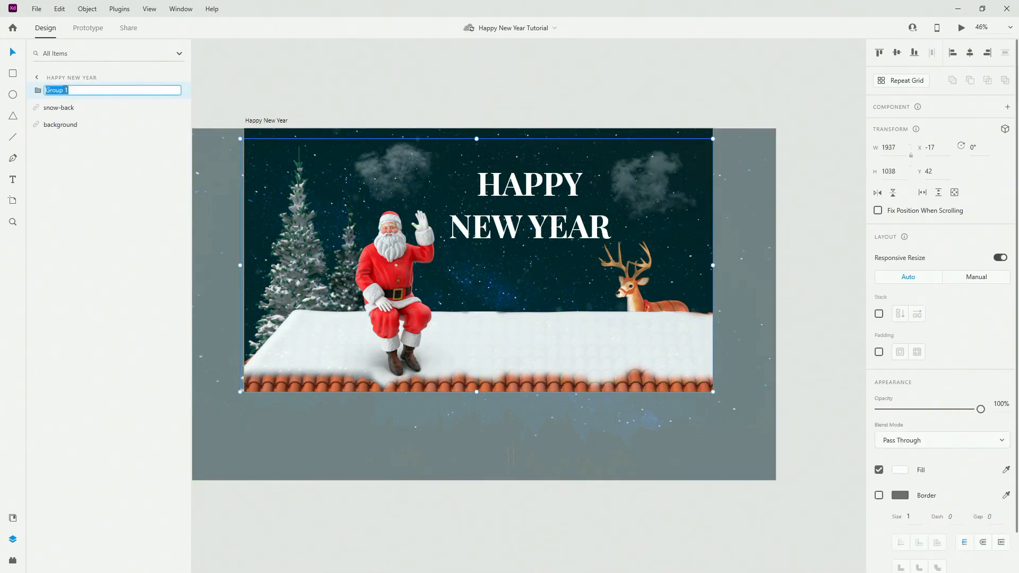
text(elements)
key(Return)
click(13, 517)
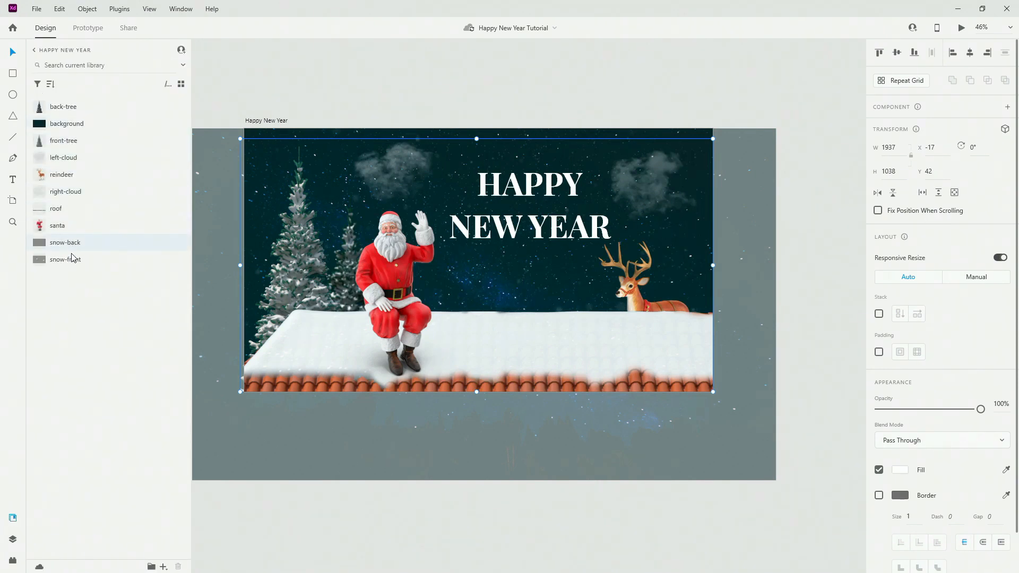
Place the library's snow-front image, set its blend mode to Screen and opacity to 40%.
right_click(73, 259)
click(101, 287)
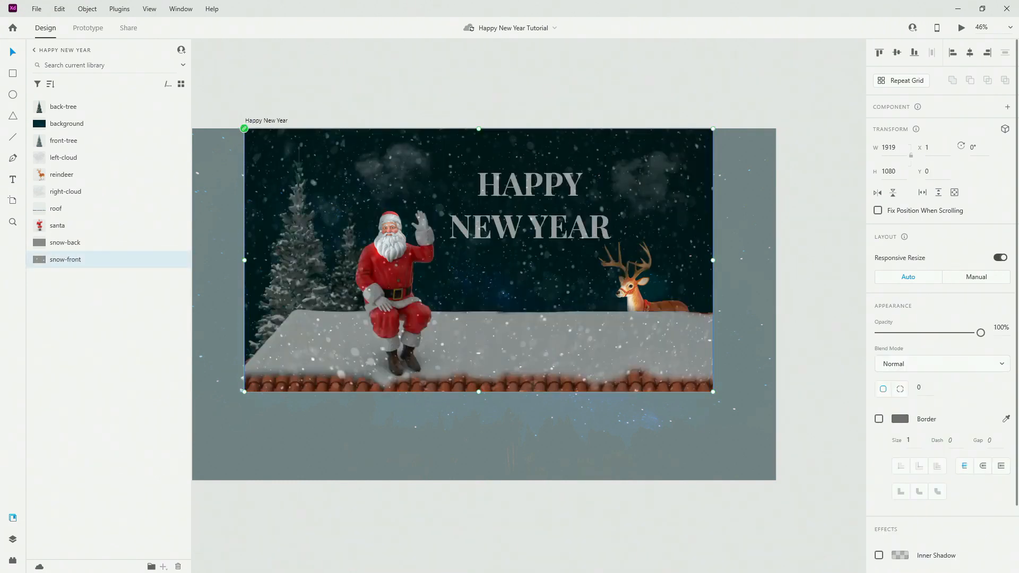
click(915, 363)
click(912, 368)
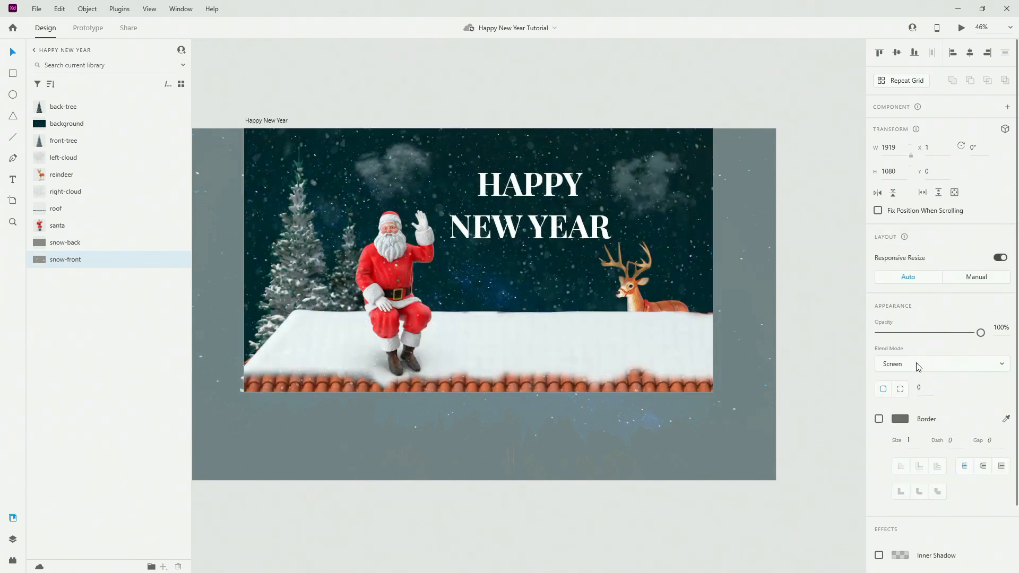
drag(977, 332, 923, 333)
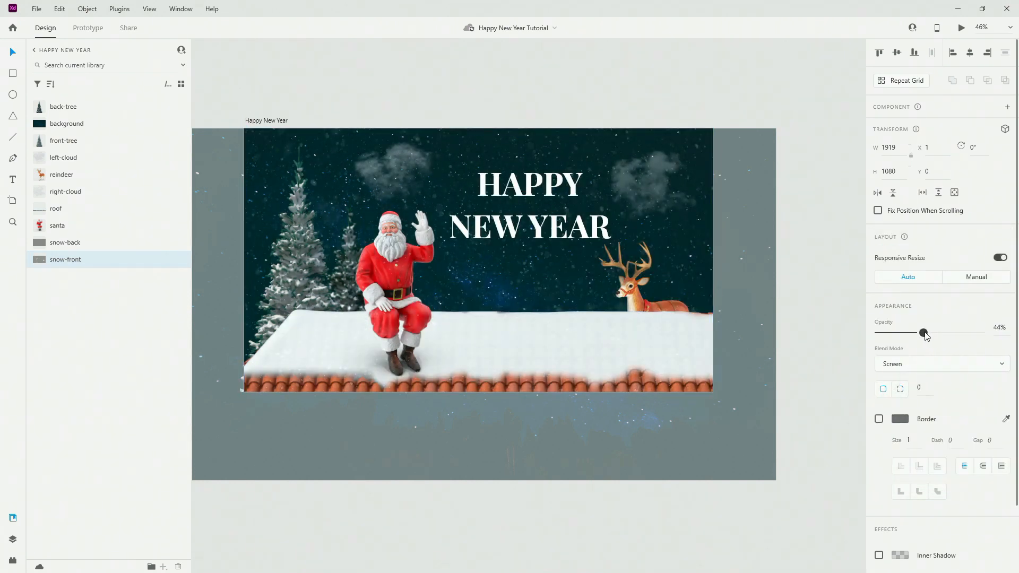
click(1007, 329)
text(40)
key(Return)
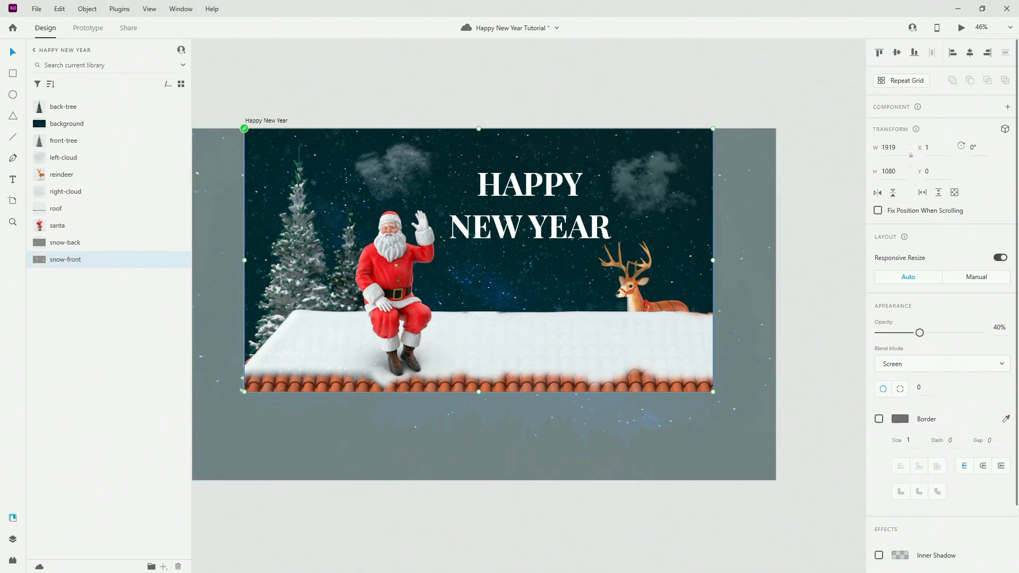
Drag the 1080 × 1080 snowflake animation to X 193, Y −30 and preview it playing.
drag(1018, 397, 336, 177)
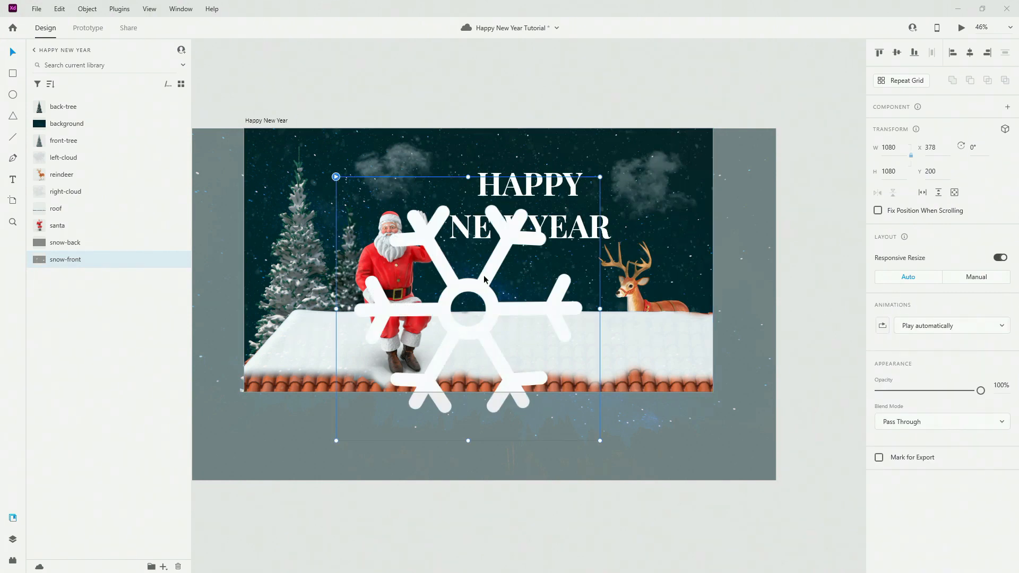
drag(484, 279, 439, 223)
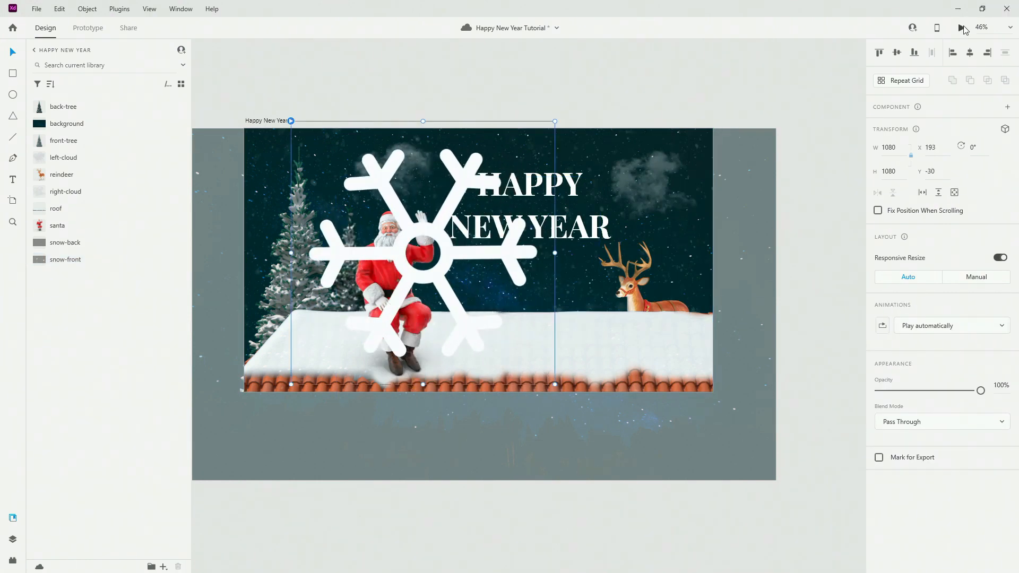
click(963, 27)
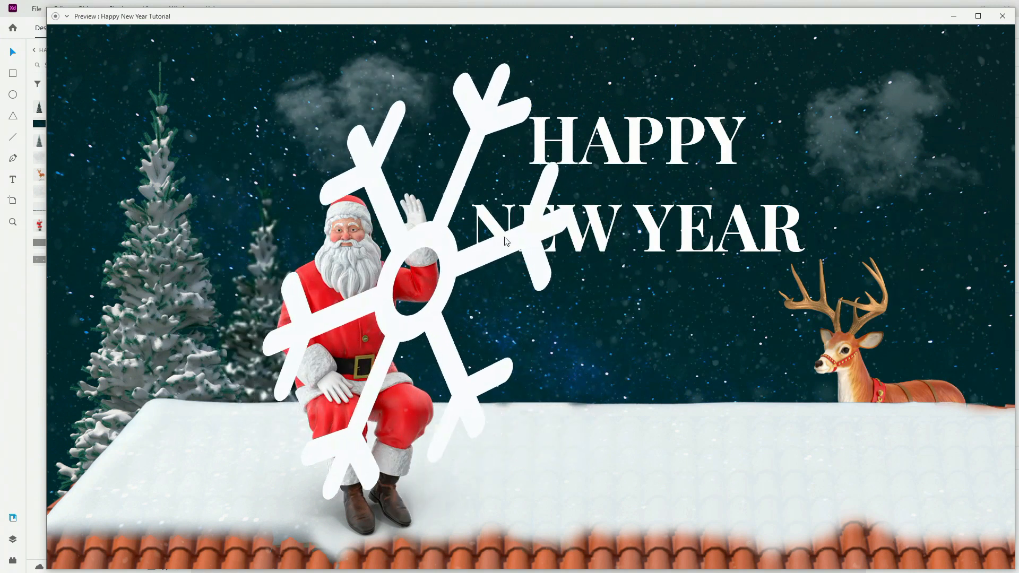
click(1003, 16)
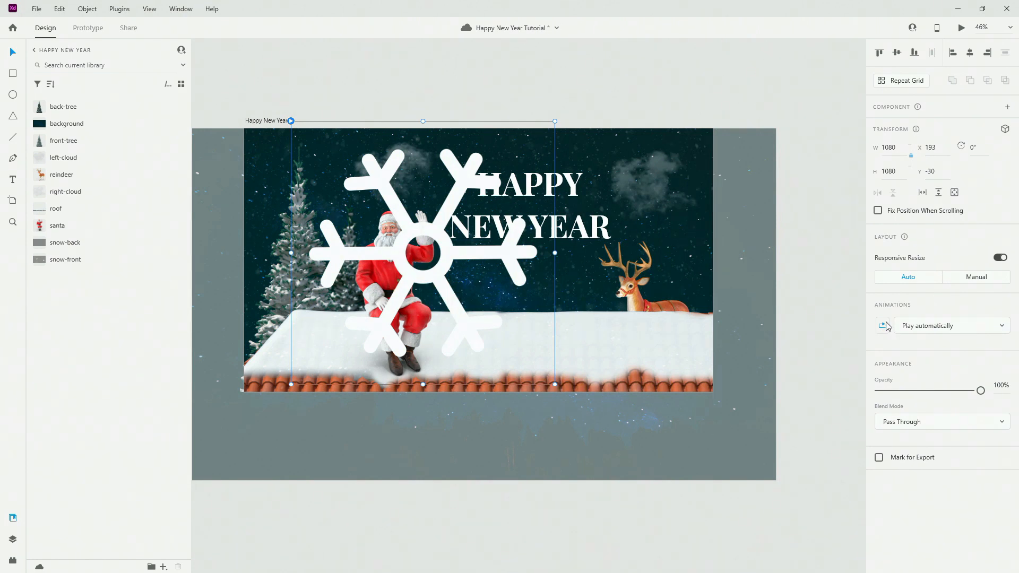
Group the Snowflake layer on its own and name the group snowflakes.
click(13, 539)
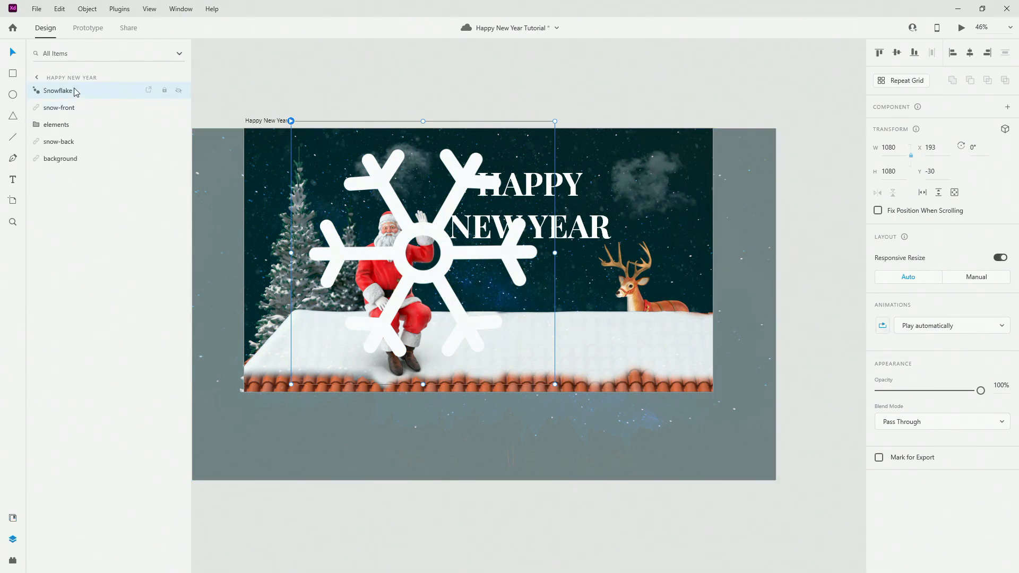
key(ctrl+shift+g)
double_click(63, 90)
text(s)
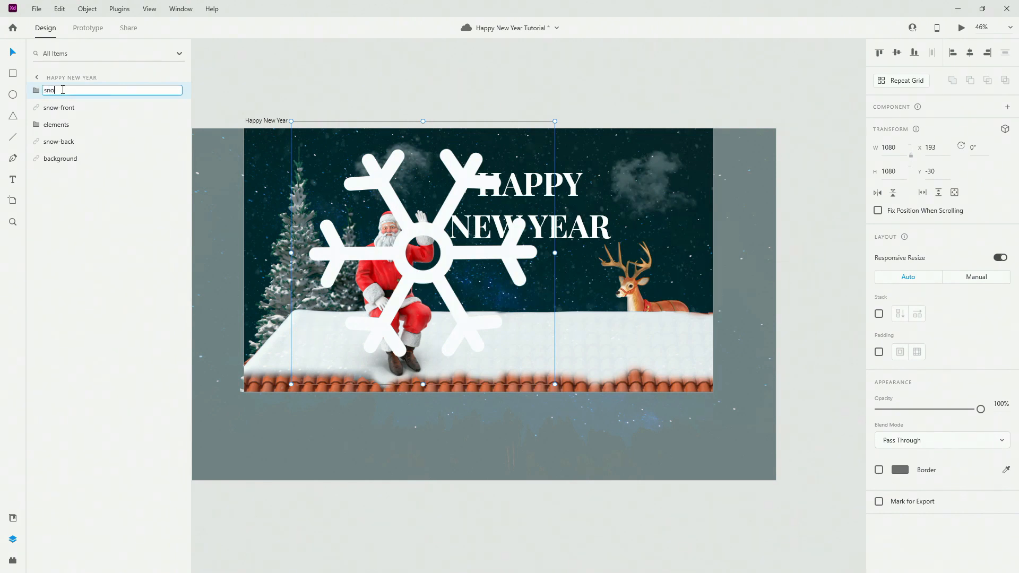
key(Return)
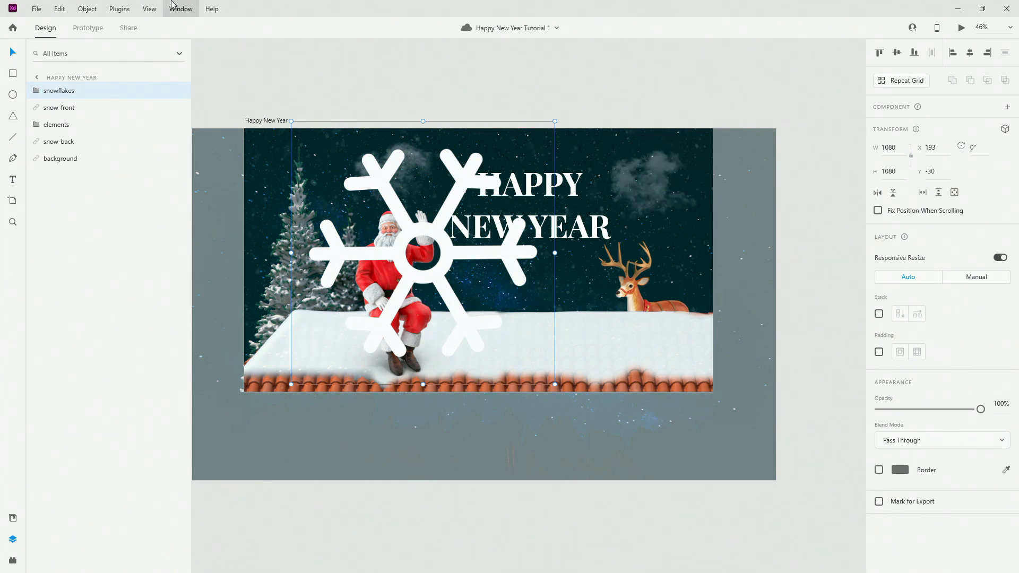
click(11, 562)
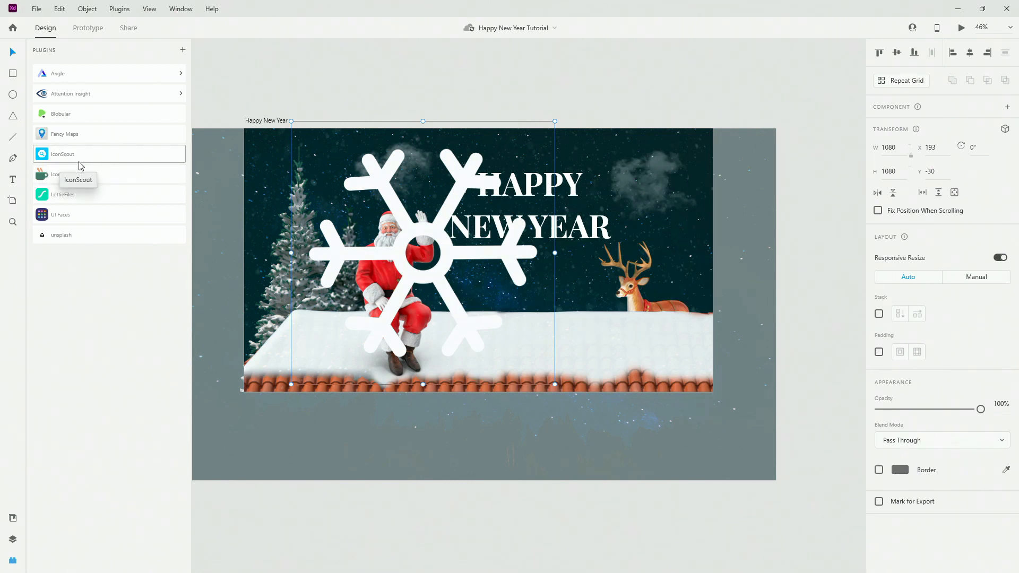
Shrink the snowflake to 62×62 and move it near the top of the sky.
click(13, 519)
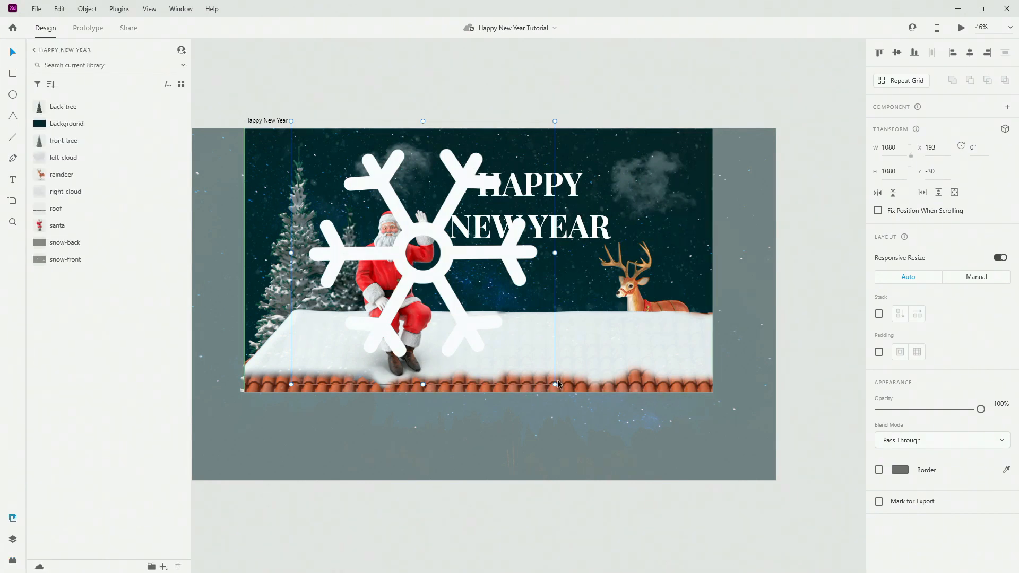
drag(554, 383, 451, 189)
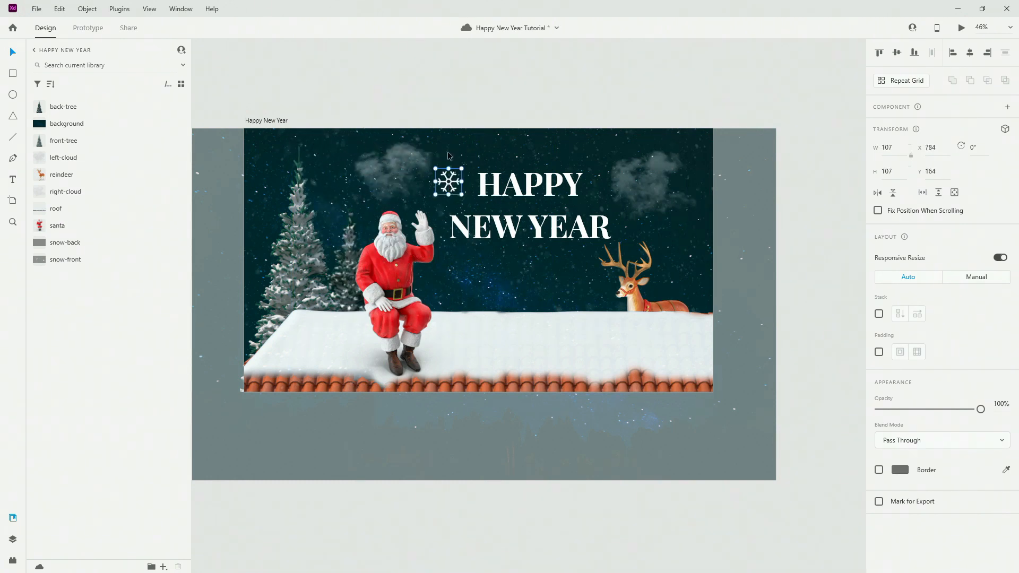
key(Escape)
scroll(488, 179, up, 2)
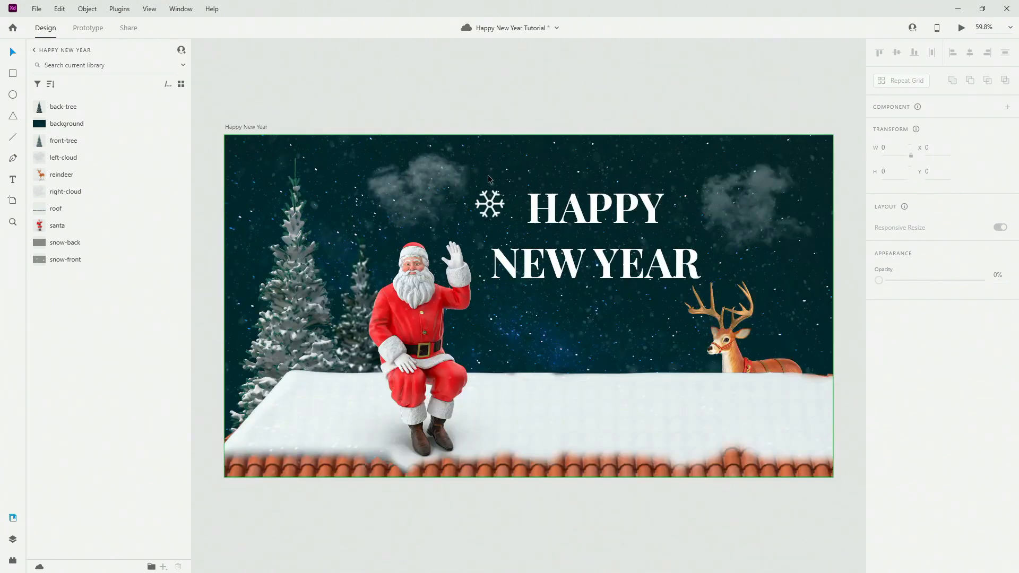
click(503, 219)
drag(507, 220, 487, 166)
Select the small Snowflake inside the expanded snowflakes group in Layers.
drag(581, 87, 559, 68)
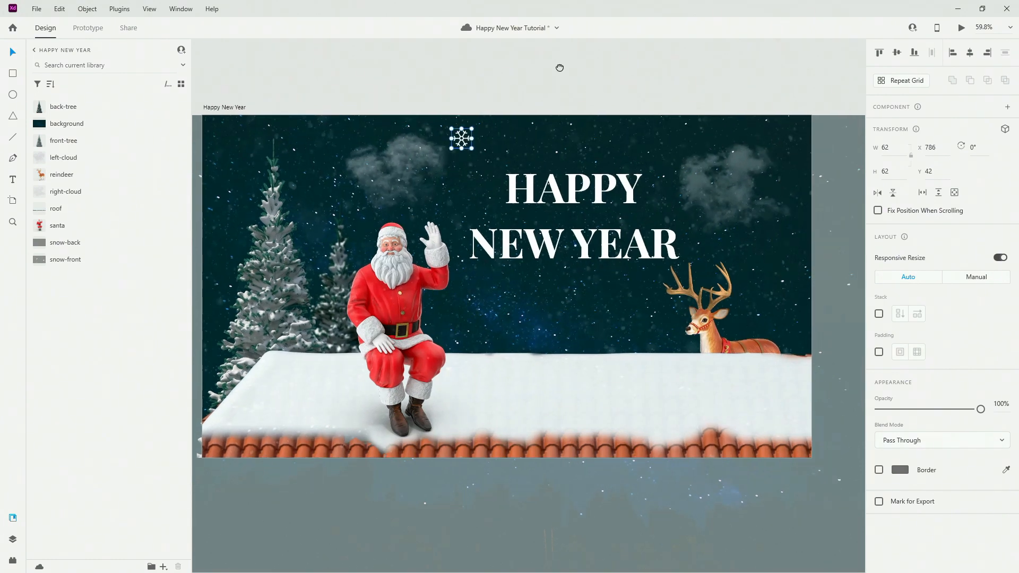
click(559, 67)
click(469, 139)
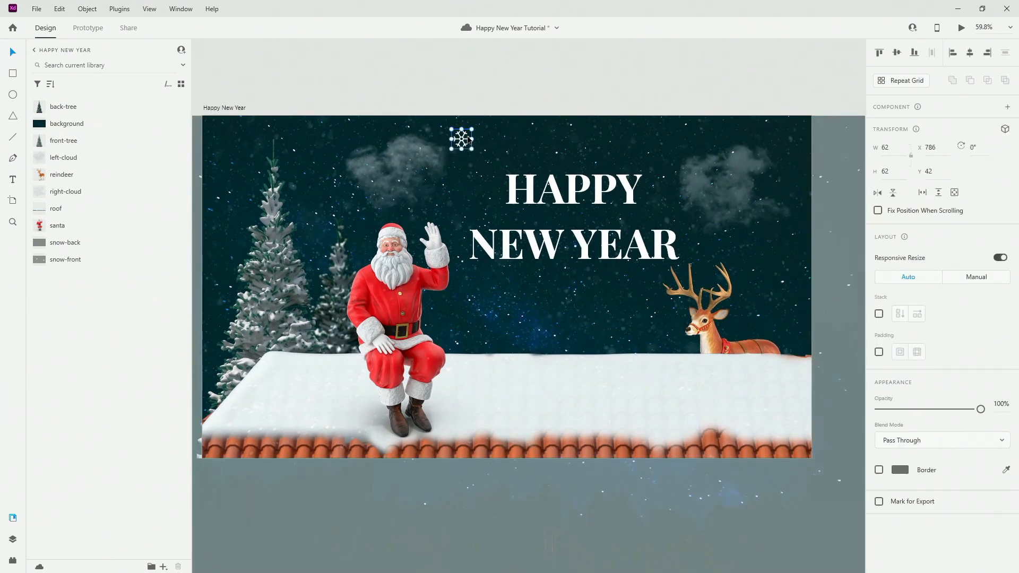
click(13, 539)
click(42, 92)
click(69, 110)
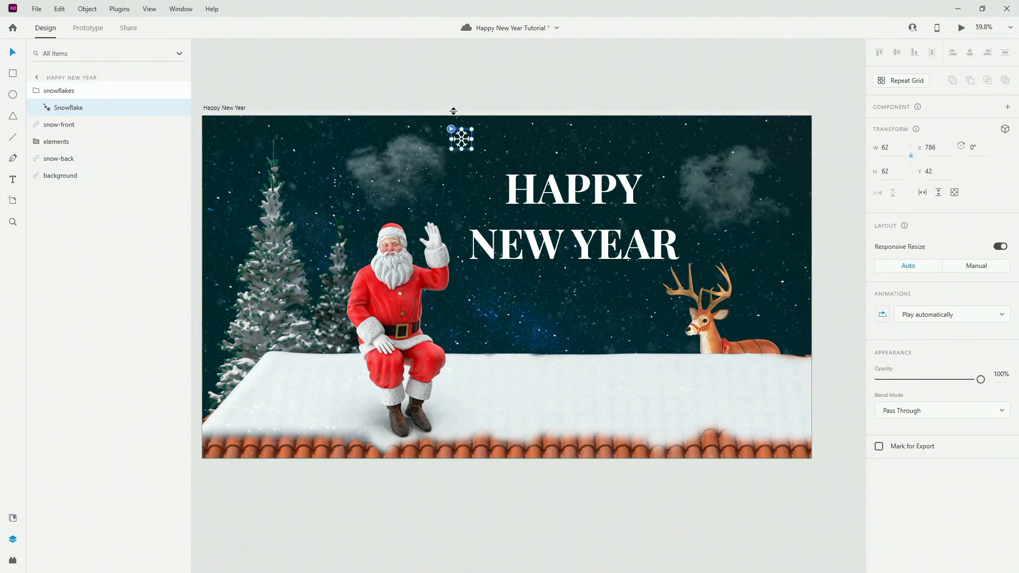
Duplicate the snowflake onto the right cloud and shrink the copy to 50×50.
key(ctrl+d)
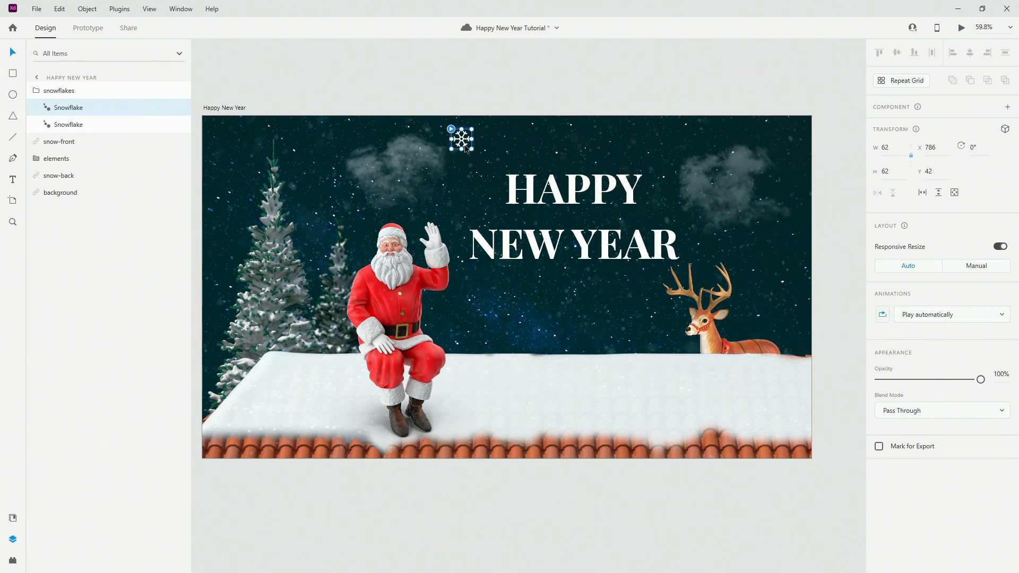
drag(465, 149, 734, 180)
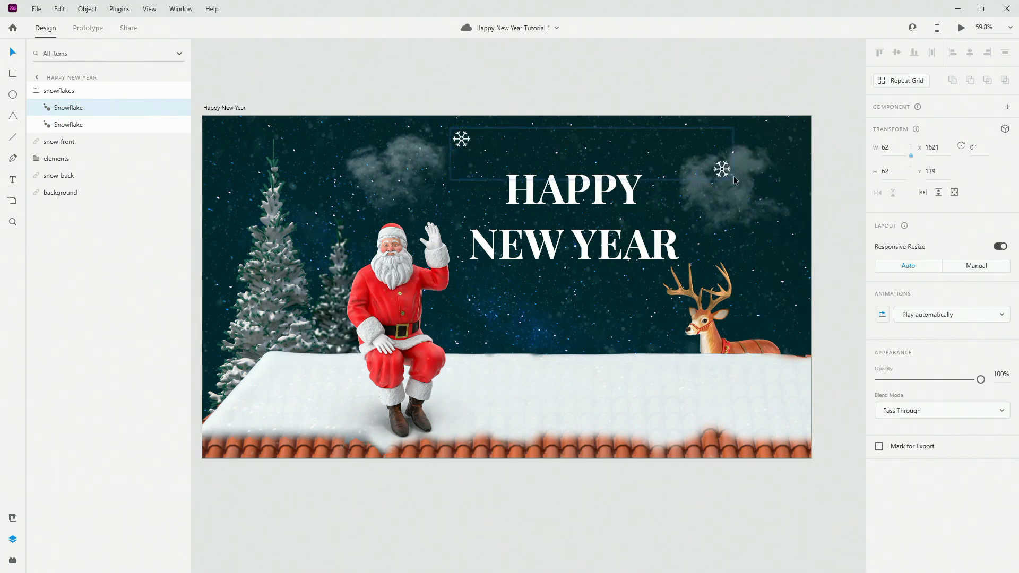
click(883, 315)
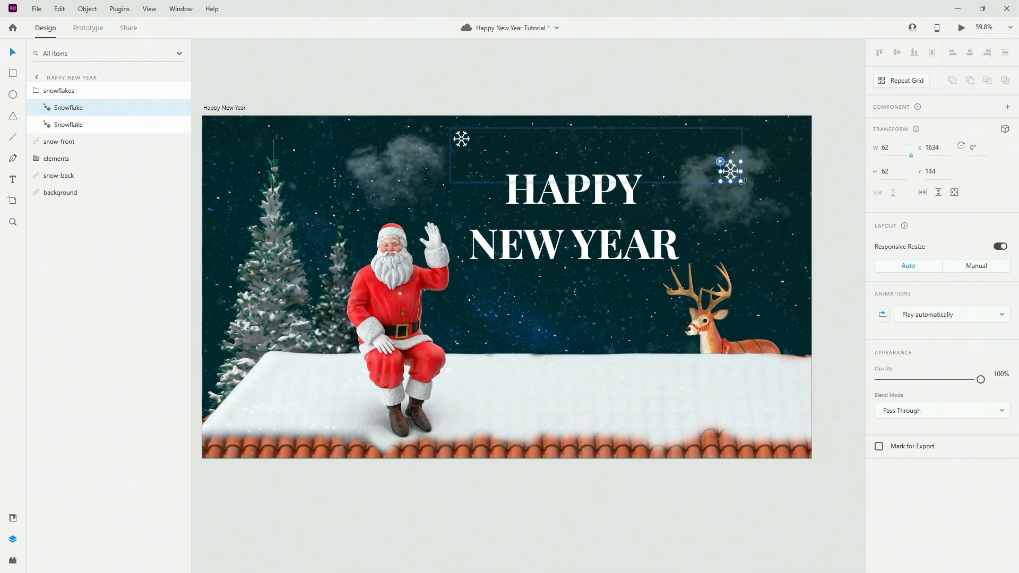
drag(741, 182, 310, 193)
Make more copies, moving the top snowflake to the lower-left corner and one by the tree.
key(ctrl+d)
key(ctrl+d)
key(ctrl+d)
key(ctrl+d)
key(ctrl+d)
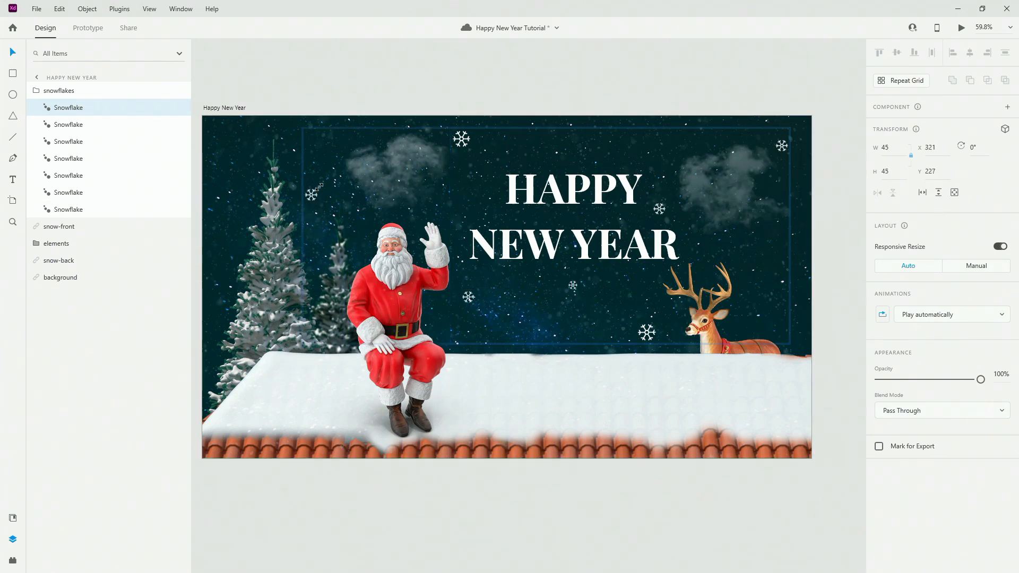
click(468, 141)
drag(469, 141, 261, 230)
key(ctrl+d)
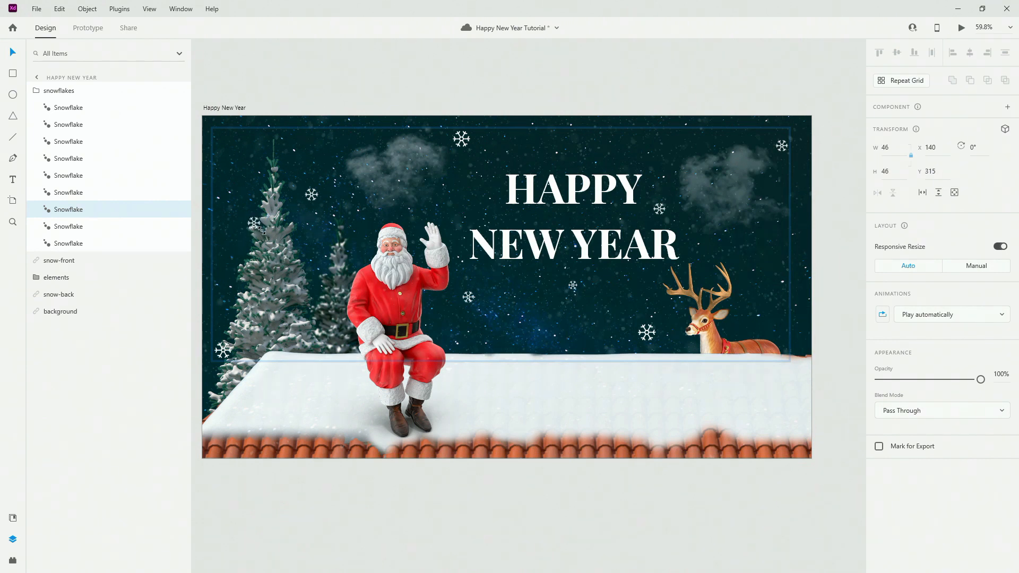
click(312, 194)
Duplicate more snowflakes, placing copies lower in the sky, near the reindeer and left of Santa.
key(ctrl+d)
drag(311, 194, 446, 350)
key(ctrl+d)
key(ctrl+d)
key(ctrl+d)
key(ctrl+d)
key(ctrl+d)
key(ctrl+d)
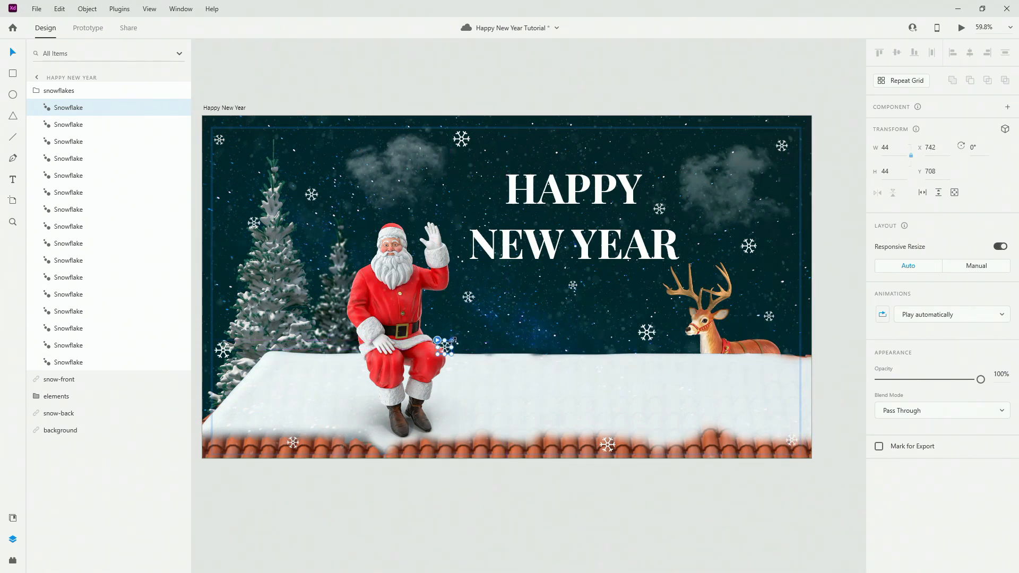
key(ctrl+d)
drag(446, 349, 635, 123)
key(ctrl+d)
key(ctrl+d)
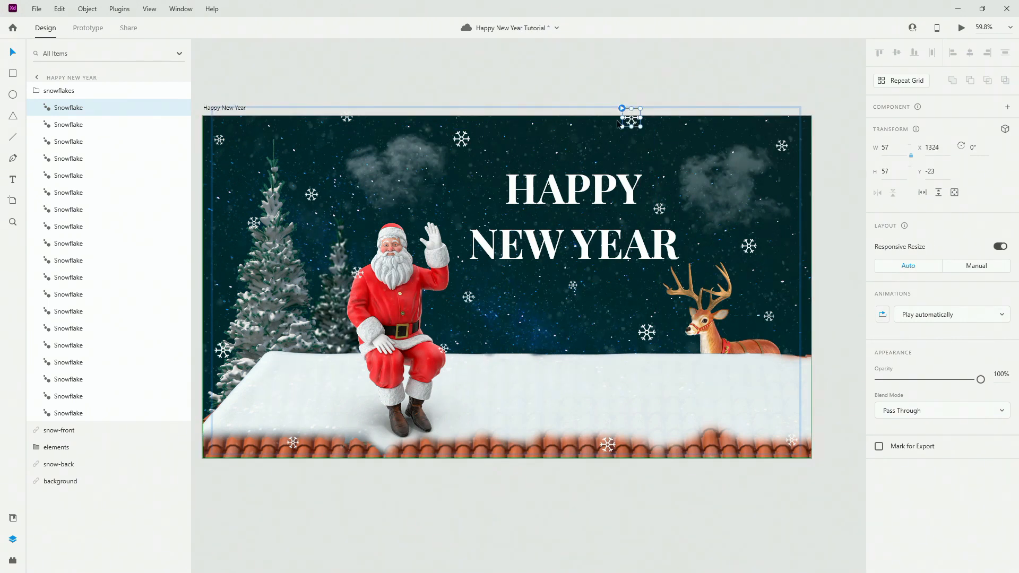
Place the last snowflake copies, review each Snowflake layer, then collapse and select the snowflakes group.
drag(465, 133, 533, 352)
key(ctrl+d)
key(ctrl+d)
key(ctrl+d)
key(ctrl+d)
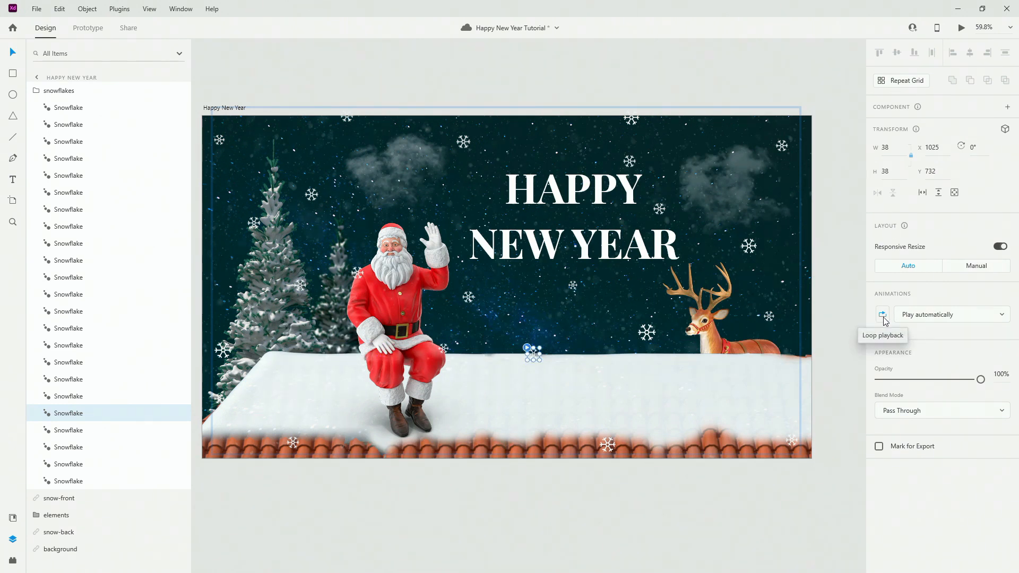
click(69, 141)
click(77, 114)
click(87, 226)
click(72, 328)
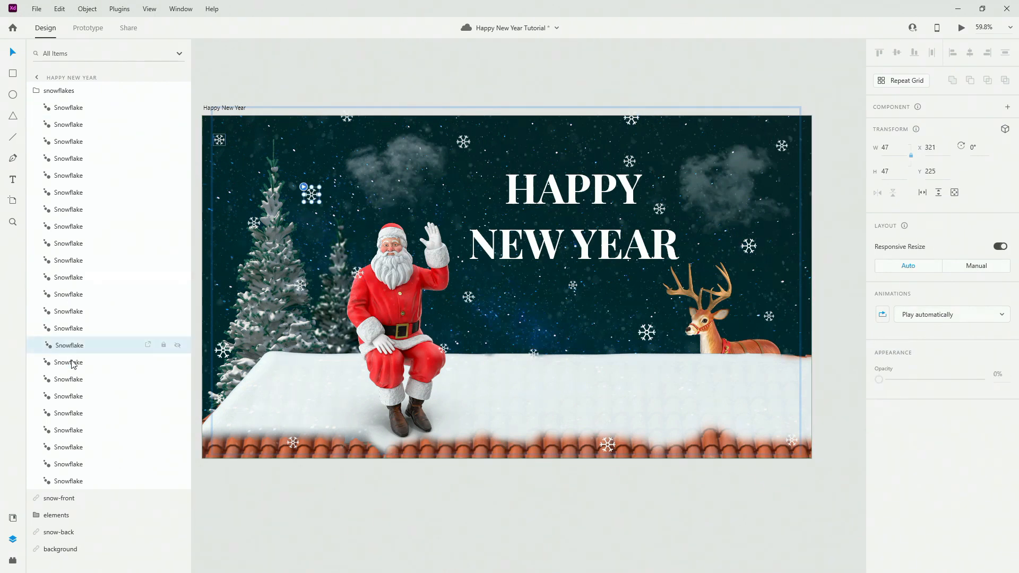
click(79, 412)
click(80, 481)
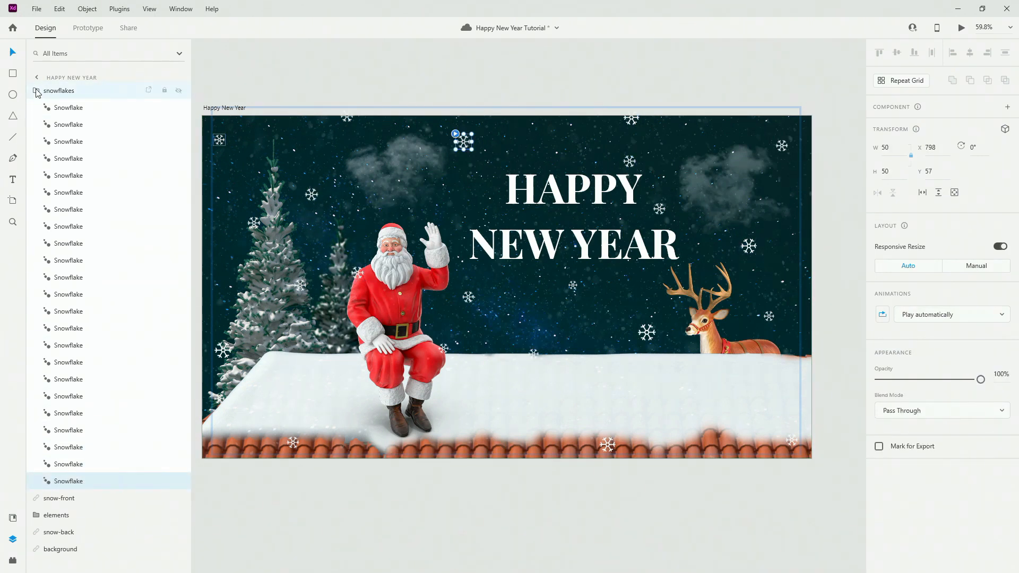
click(37, 92)
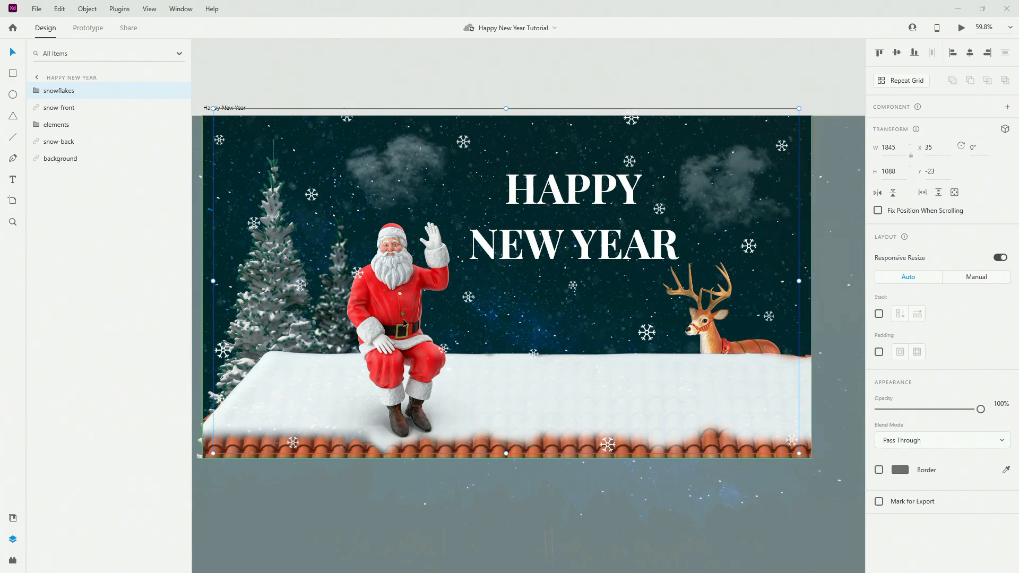
Move the snowflakes group up above the first artboard to Y −1080.
click(414, 43)
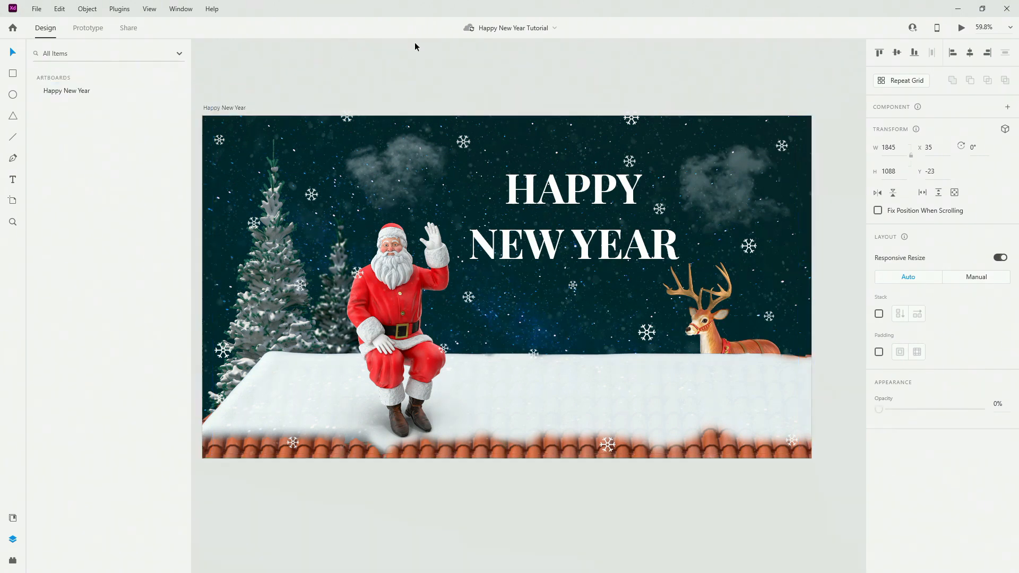
scroll(419, 169, down, 2)
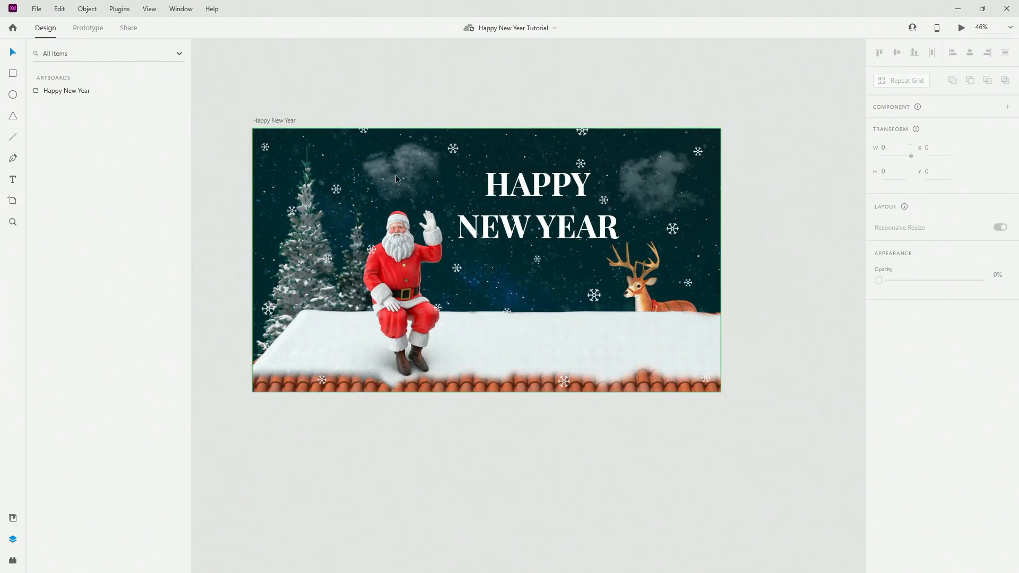
scroll(241, 181, down, 2)
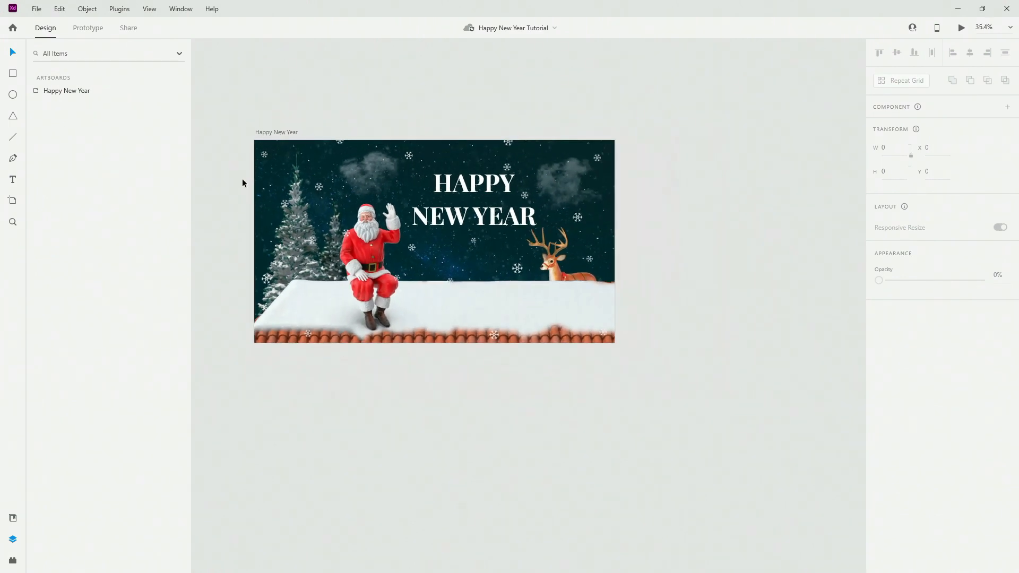
click(297, 219)
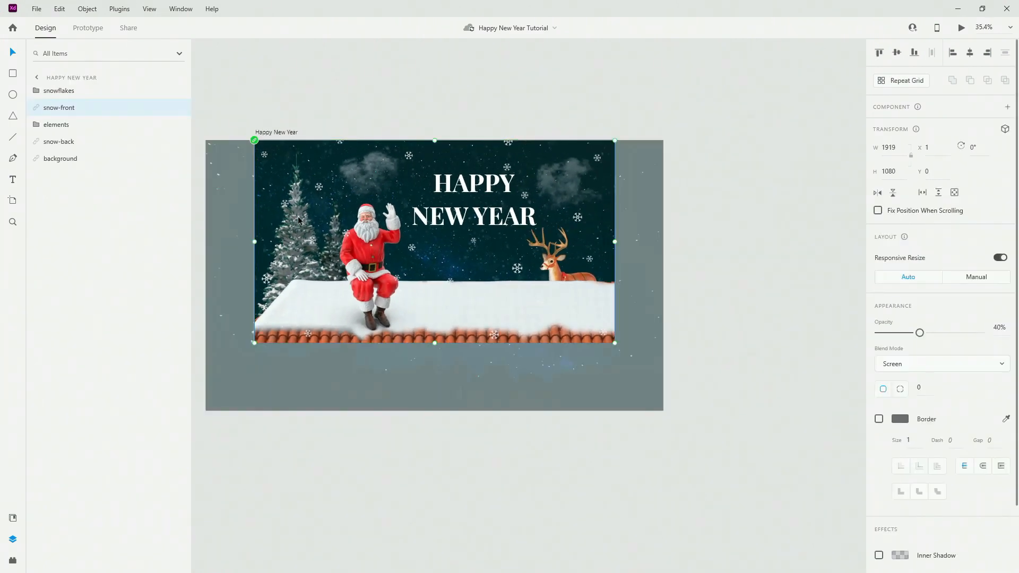
click(75, 128)
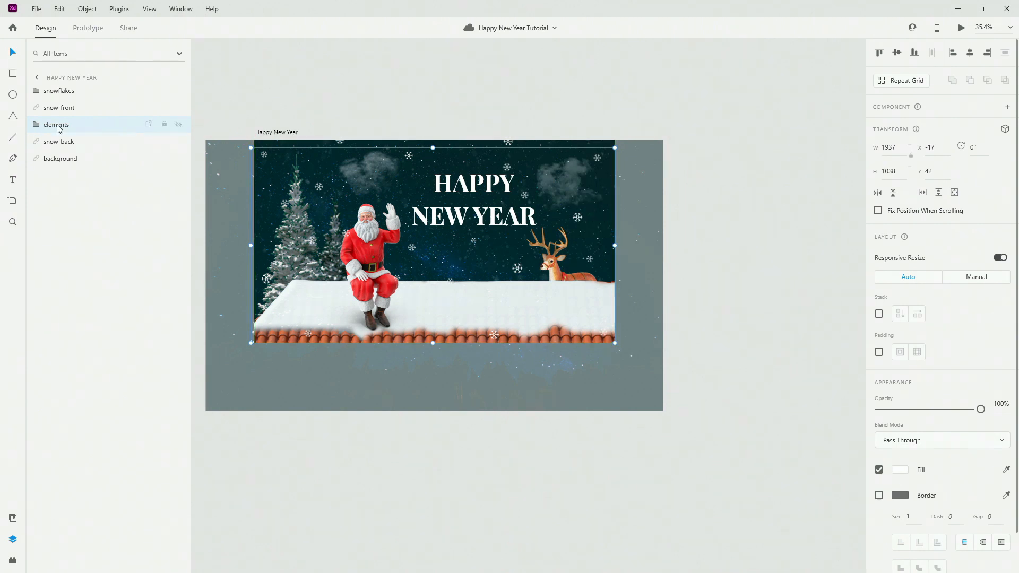
click(67, 94)
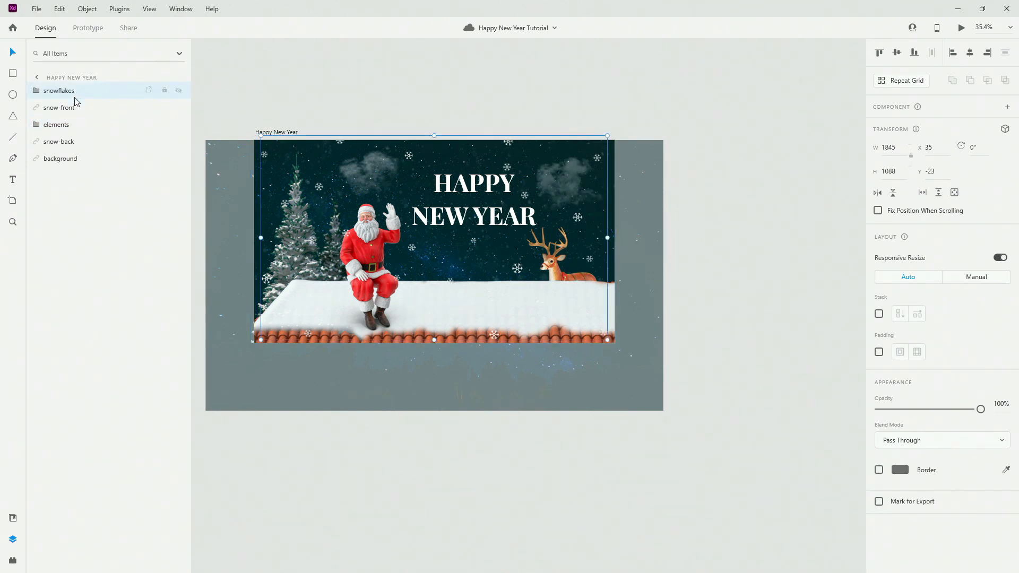
key(shift+Up)
key(shift+Up)
key(shift+Up)
key(shift+Up)
key(shift+Up)
key(shift+Up)
key(shift+Up)
key(shift+Up)
key(shift+Up)
key(shift+Up)
key(shift+Up)
key(shift+Up)
key(shift+Up)
key(shift+Up)
key(shift+Up)
key(shift+Up)
key(shift+Up)
key(shift+Up)
key(shift+Up)
key(shift+Up)
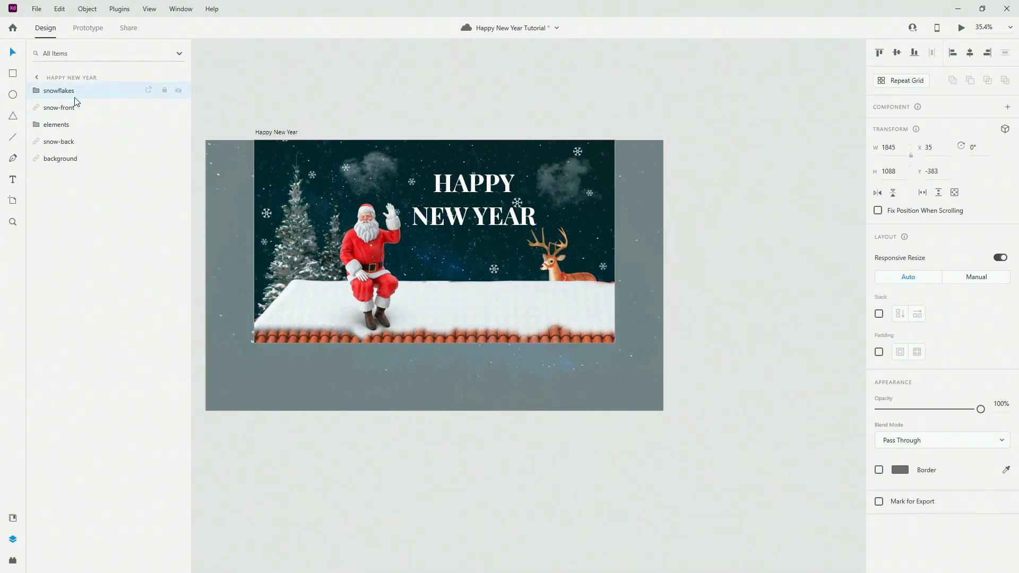
key(shift+Up)
key(shift+Up)
key(shift+Up)
key(shift+Up)
key(shift+Up)
key(shift+Up)
key(shift+Up)
key(shift+Up)
key(shift+Up)
key(shift+Up)
key(shift+Up)
key(shift+Up)
key(shift+Up)
key(shift+Up)
key(shift+Up)
key(shift+Up)
key(shift+Up)
key(shift+Up)
key(shift+Up)
key(shift+Up)
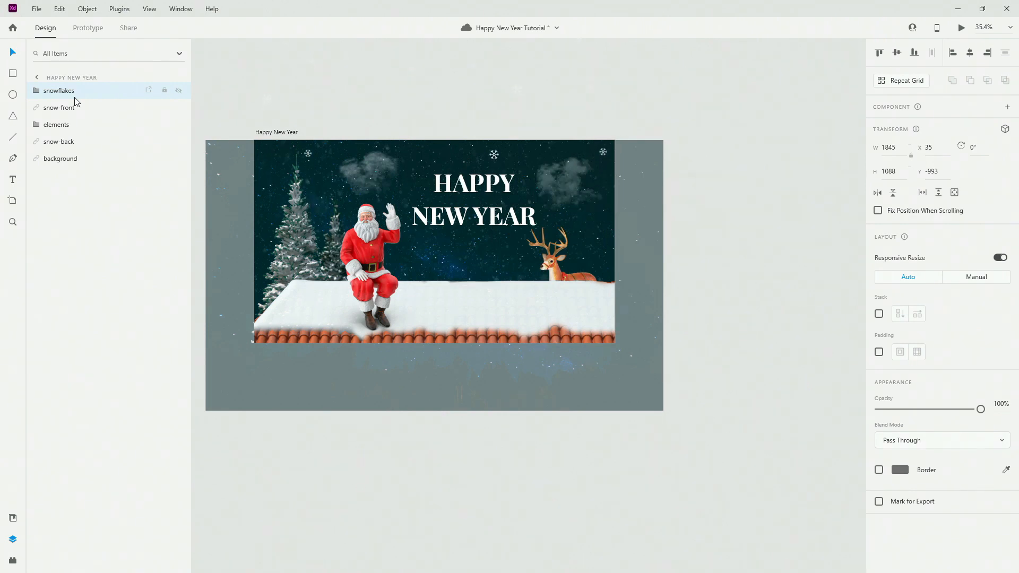
key(shift+Up)
key(shift+Up)
key(shift+Up)
key(shift+Up)
key(shift+Up)
key(Up)
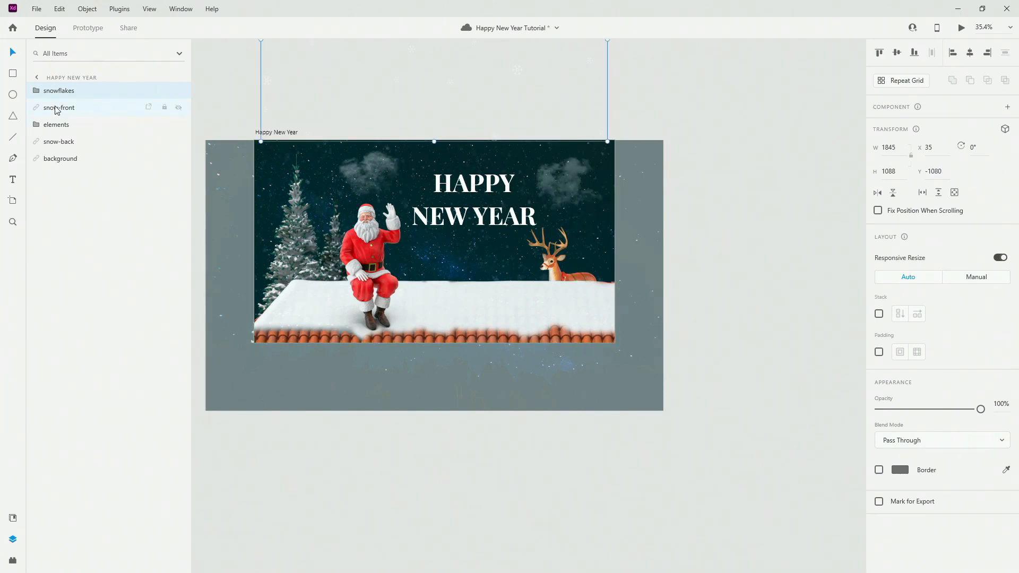
Move the elements group below the artboard to Y 1072, leaving only starry sky.
click(368, 232)
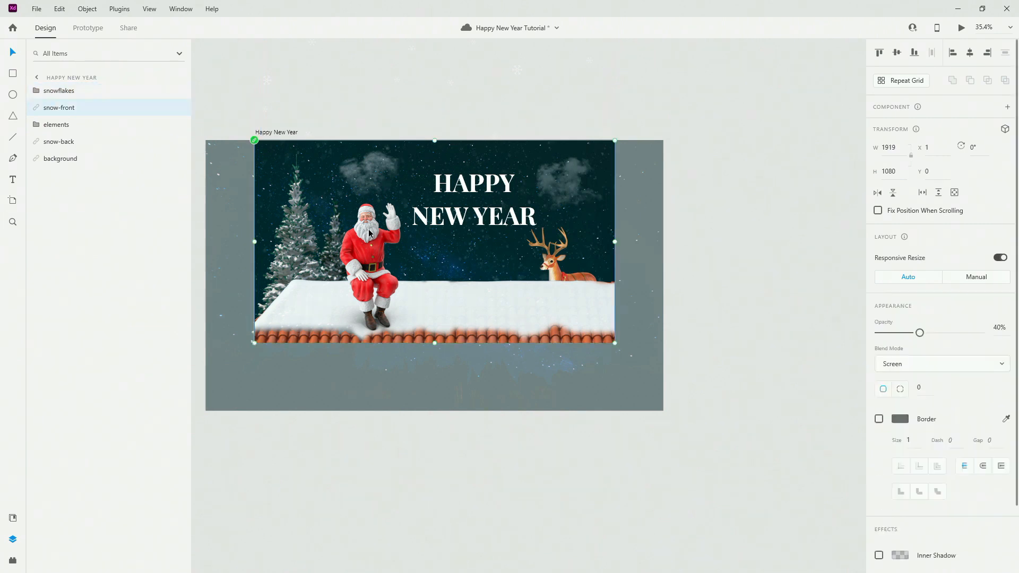
click(87, 118)
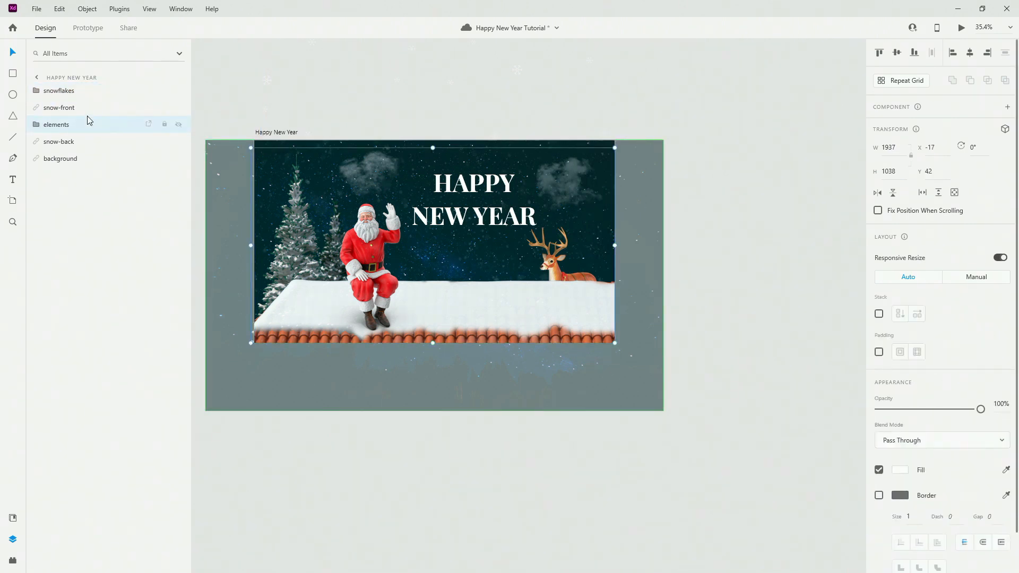
key(shift+Down)
key(shift+Down)
key(shift+Down)
key(shift+Down)
key(shift+Down)
key(shift+Down)
key(shift+Down)
key(shift+Down)
key(shift+Down)
key(shift+Down)
key(shift+Down)
key(shift+Down)
key(shift+Down)
key(shift+Down)
key(shift+Down)
key(shift+Down)
key(shift+Down)
key(shift+Down)
key(shift+Down)
key(shift+Down)
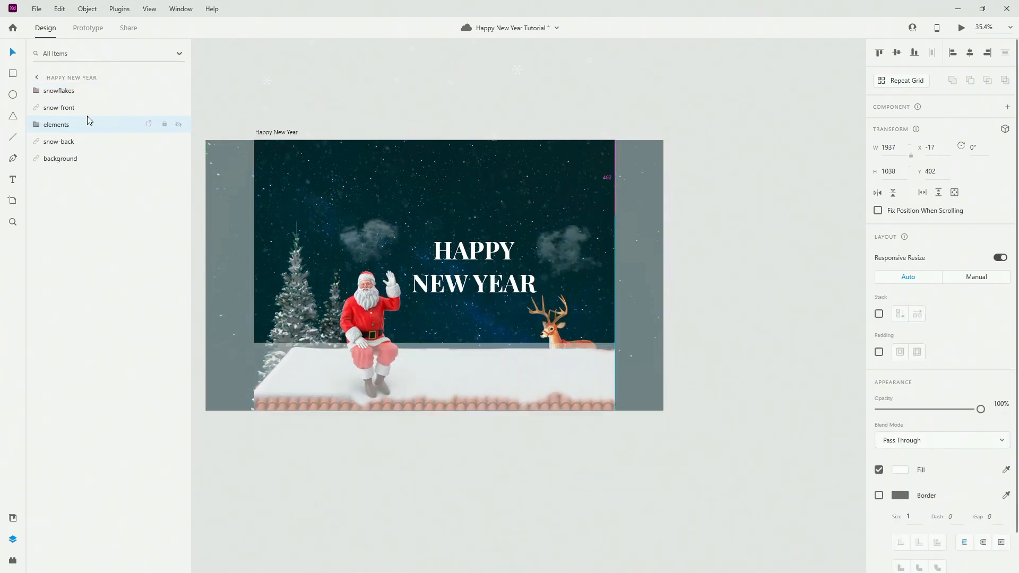
key(shift+Down)
key(shift+Down)
key(shift+Down)
key(shift+Down)
key(shift+Down)
key(shift+Down)
key(shift+Down)
key(shift+Down)
key(shift+Down)
key(shift+Down)
key(shift+Down)
key(shift+Down)
key(shift+Down)
key(shift+Down)
key(shift+Down)
key(shift+Down)
key(shift+Down)
key(shift+Down)
key(shift+Down)
key(shift+Down)
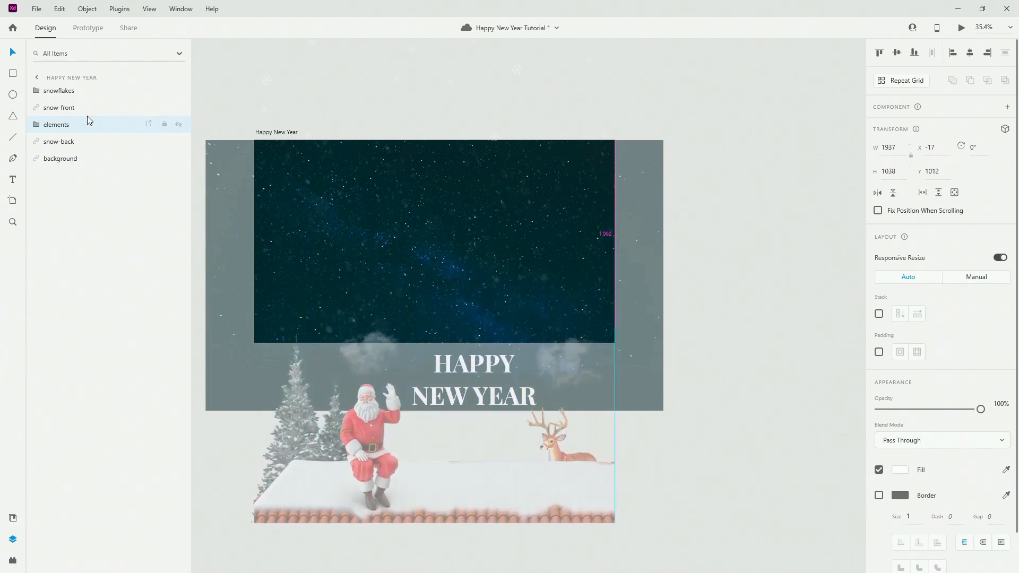
key(shift+Down)
key(shift+Down)
key(shift+Down)
key(shift+Down)
key(shift+Down)
key(shift+Down)
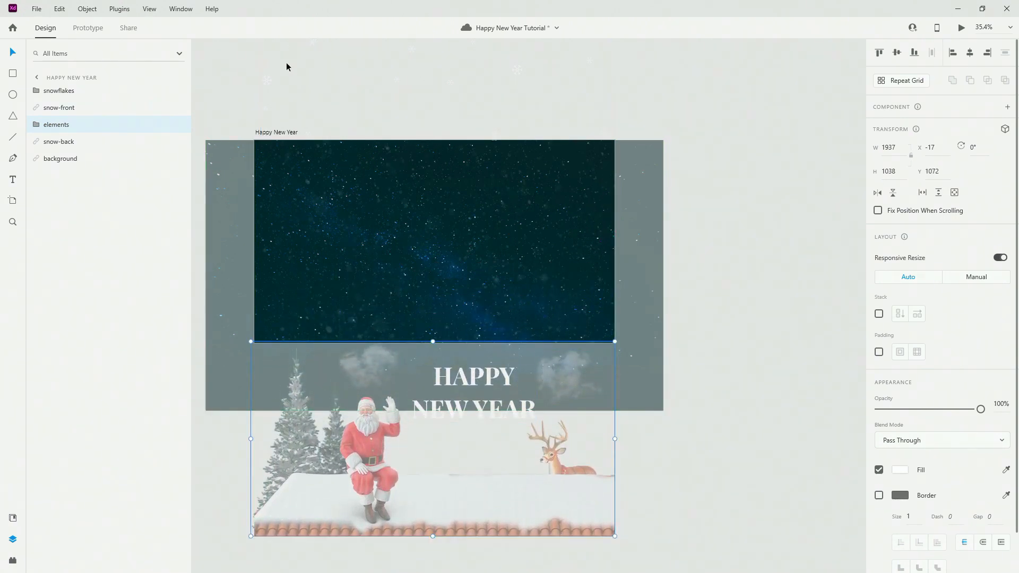
click(262, 132)
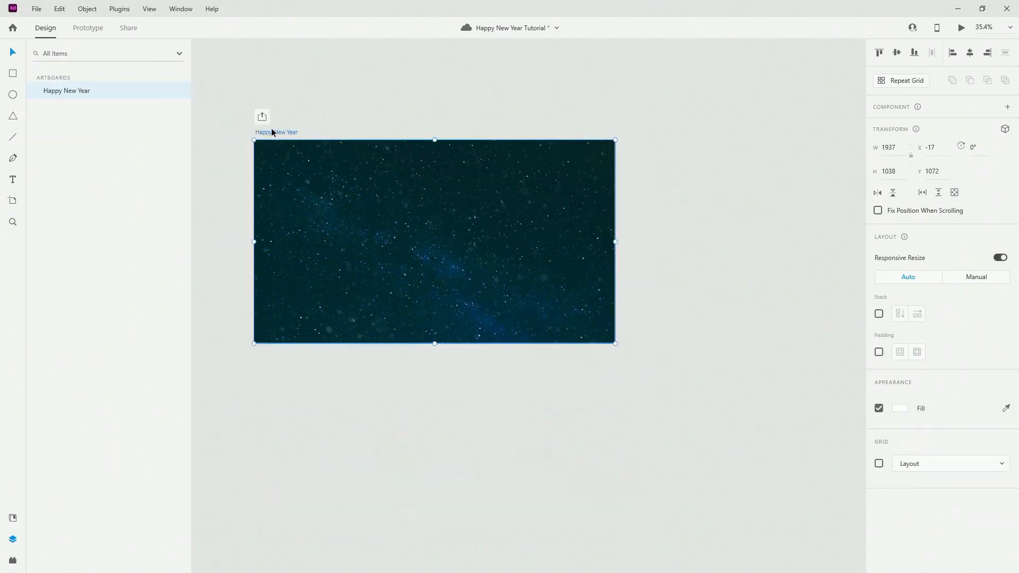
Duplicate the starry-sky artboard and raise the copy's background image to reveal the dark treeline.
key(ctrl+d)
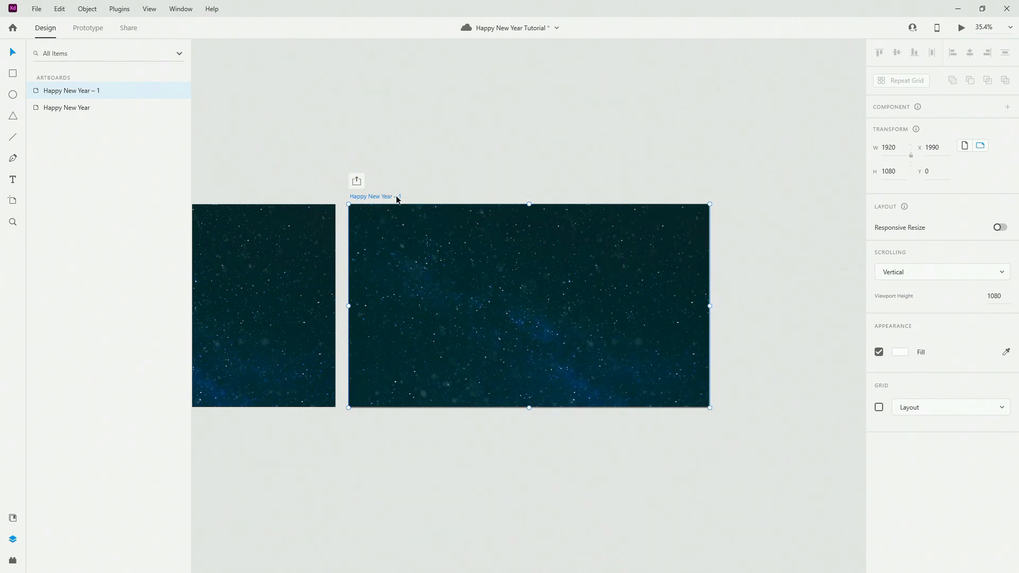
click(511, 280)
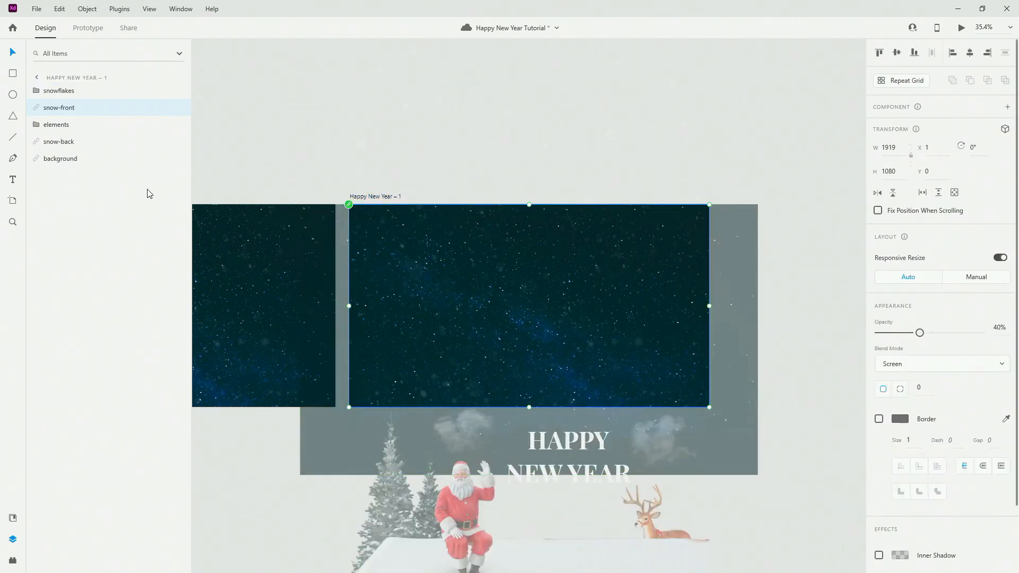
click(92, 165)
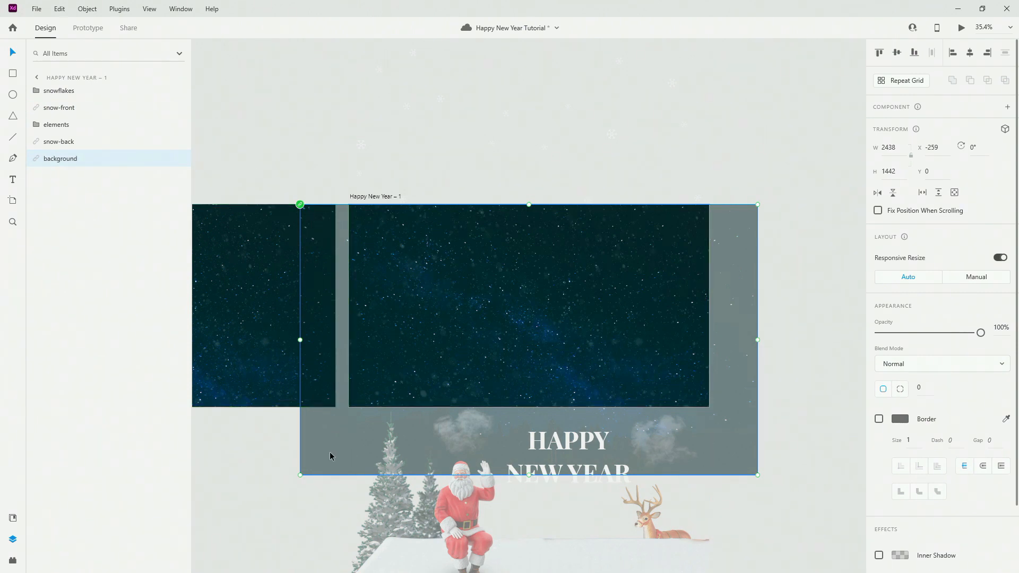
drag(329, 451, 338, 384)
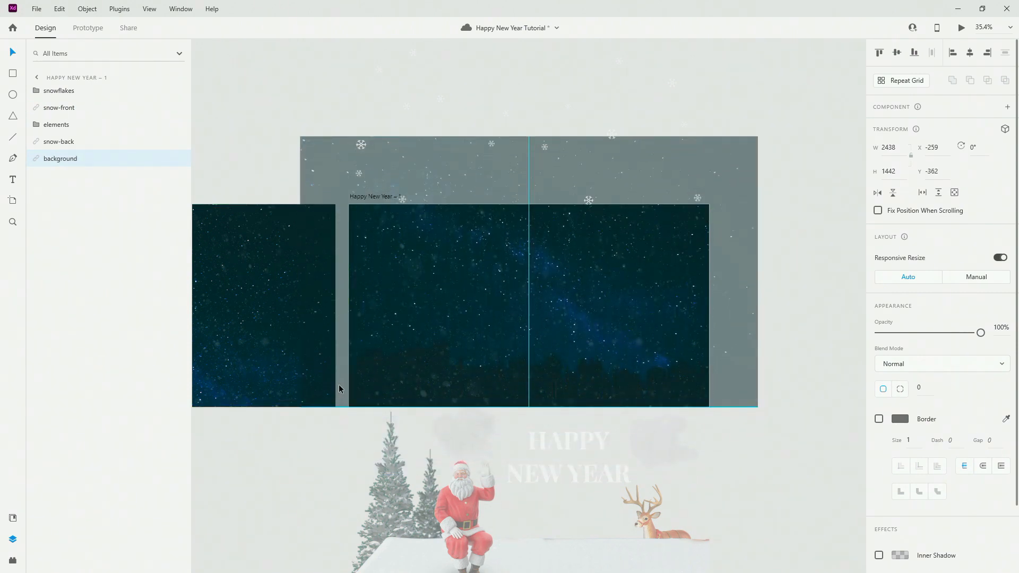
Duplicate Happy New Year – 1 to create Happy New Year – 2.
click(365, 186)
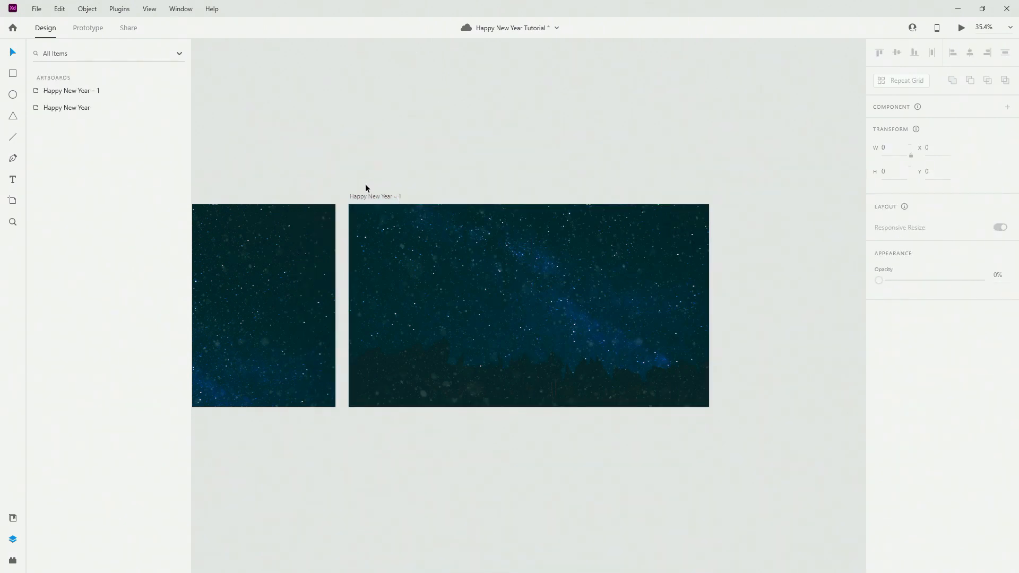
click(370, 198)
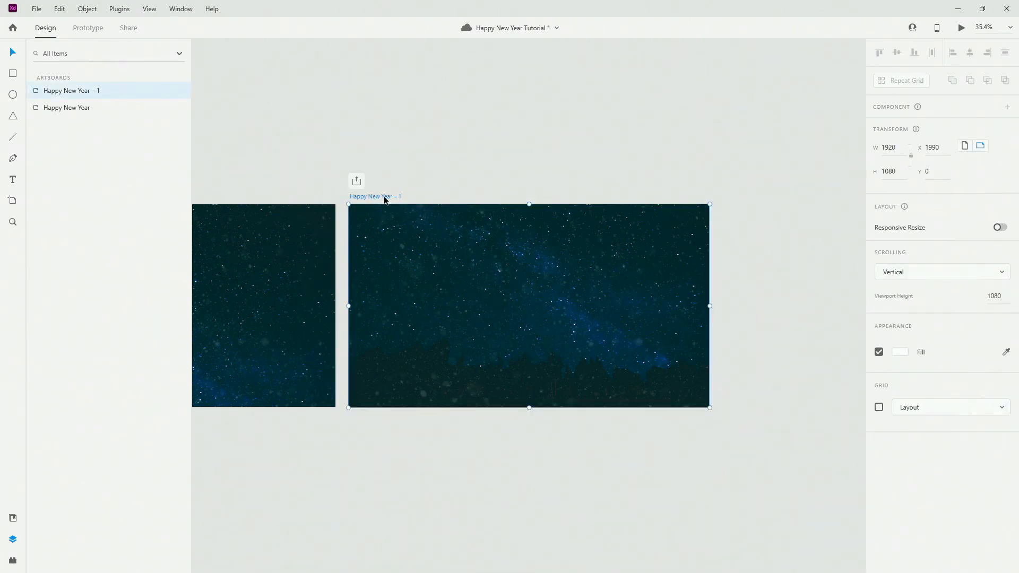
key(ctrl+d)
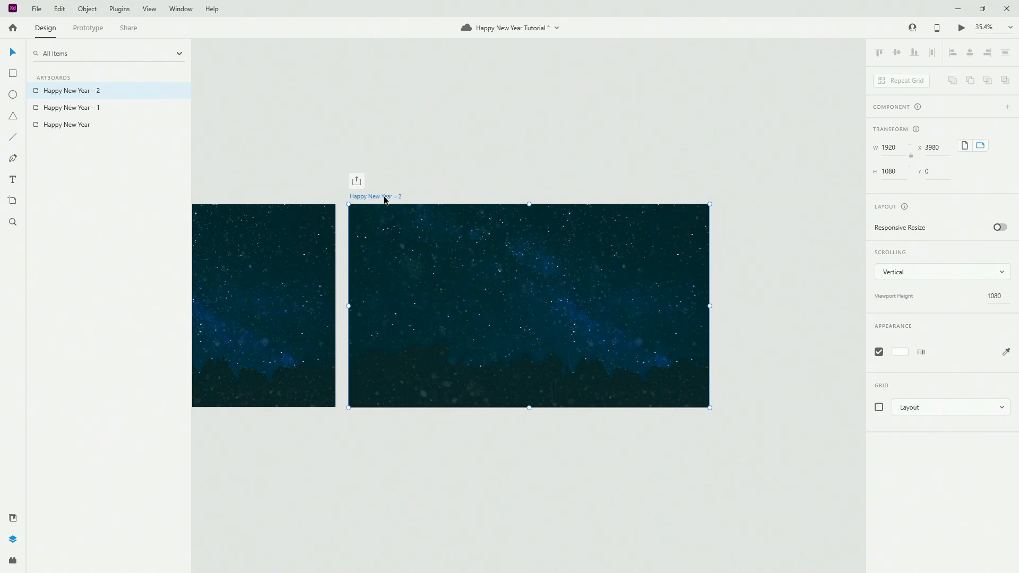
Move back-tree and front-tree up into the Happy New Year – 2 frame.
click(460, 287)
click(58, 125)
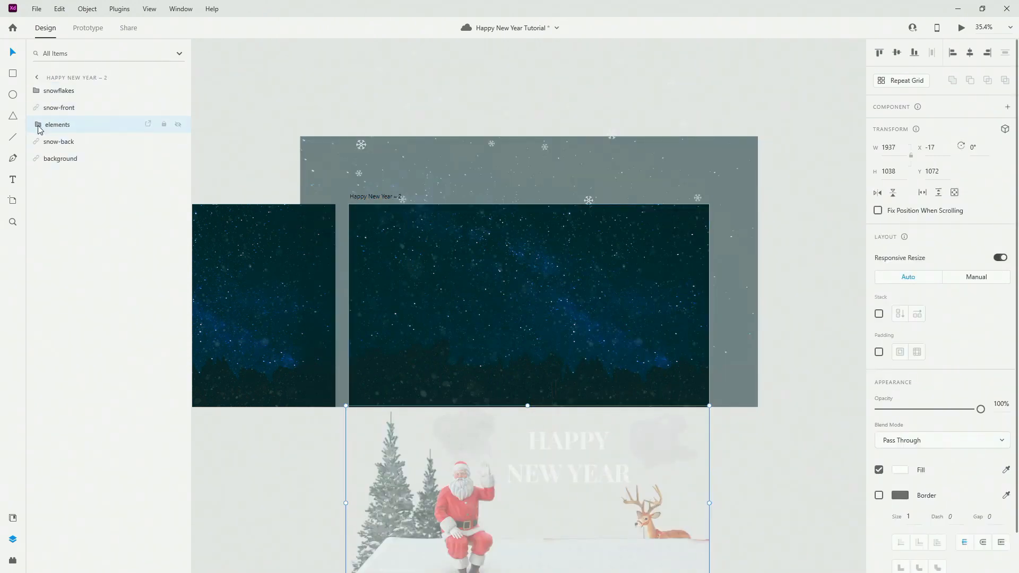
click(36, 124)
click(95, 262)
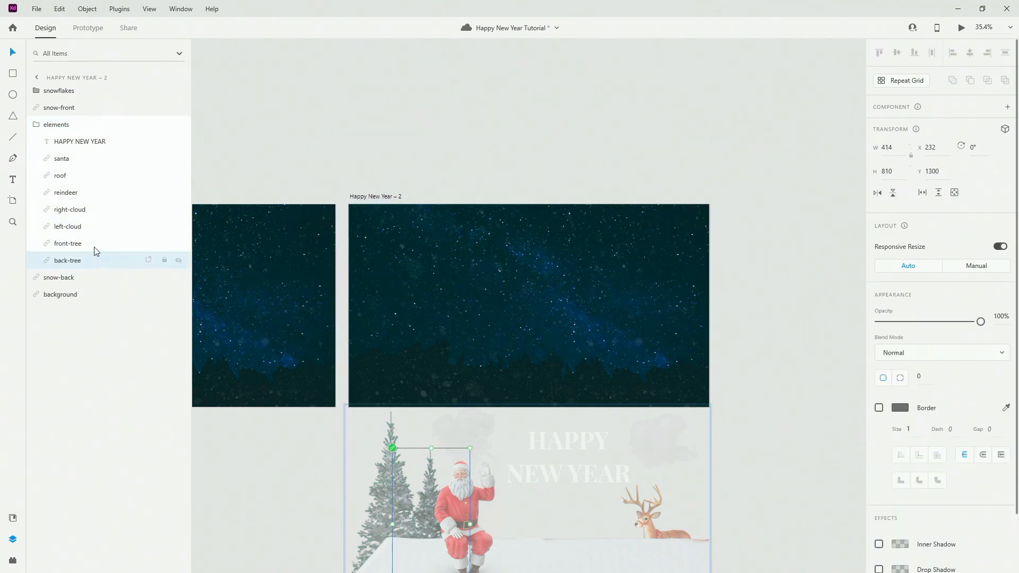
shift+click(95, 244)
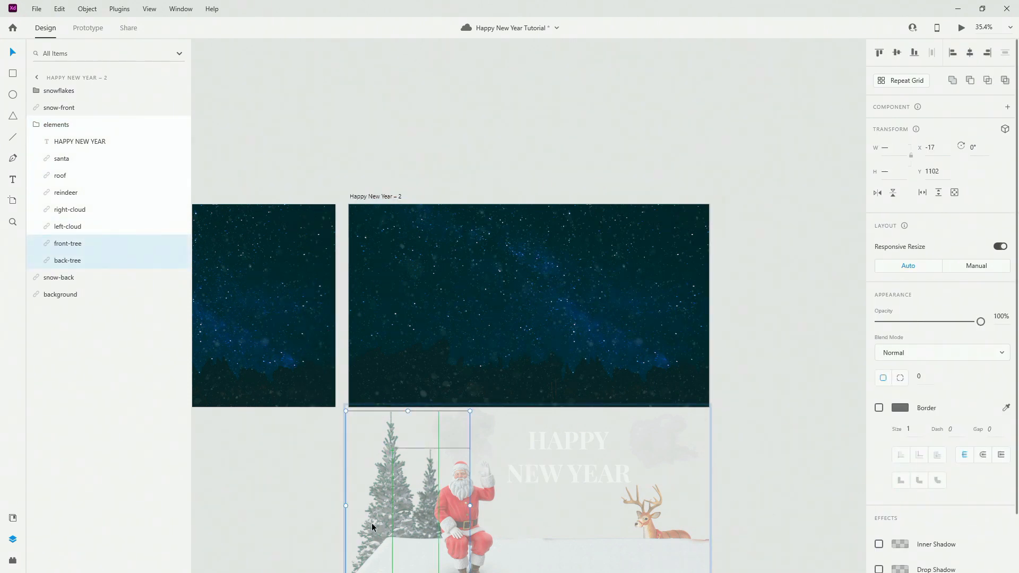
drag(377, 516, 390, 323)
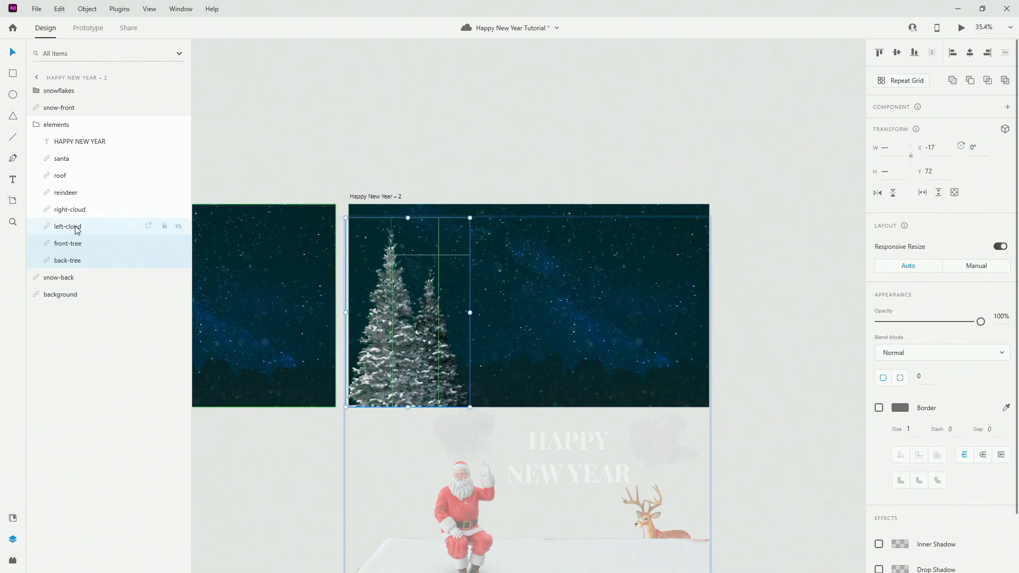
Raise Santa with the roof into view and place the right cloud in the upper right sky.
click(63, 158)
shift+click(93, 175)
scroll(509, 464, down, 2)
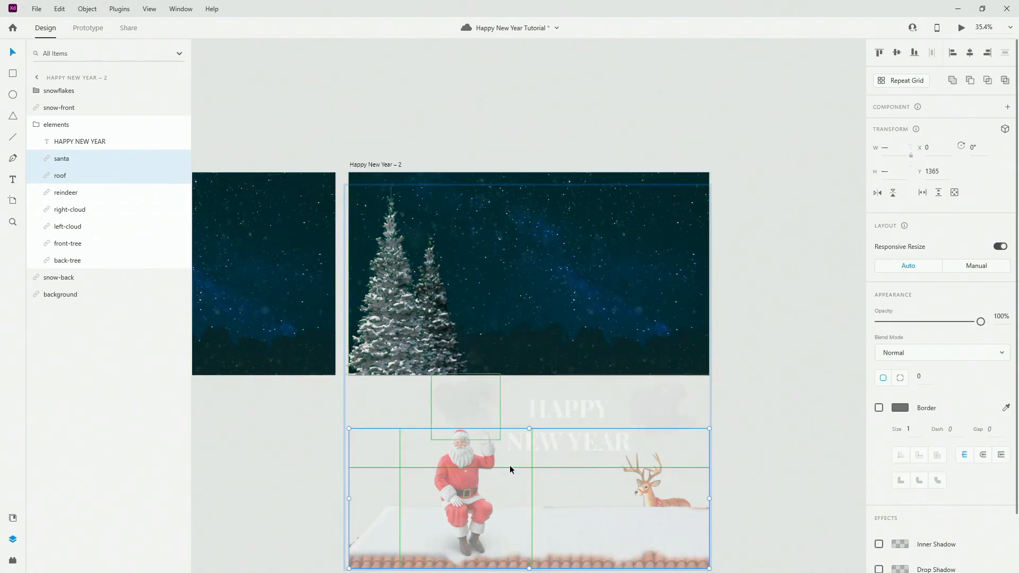
drag(615, 560, 614, 366)
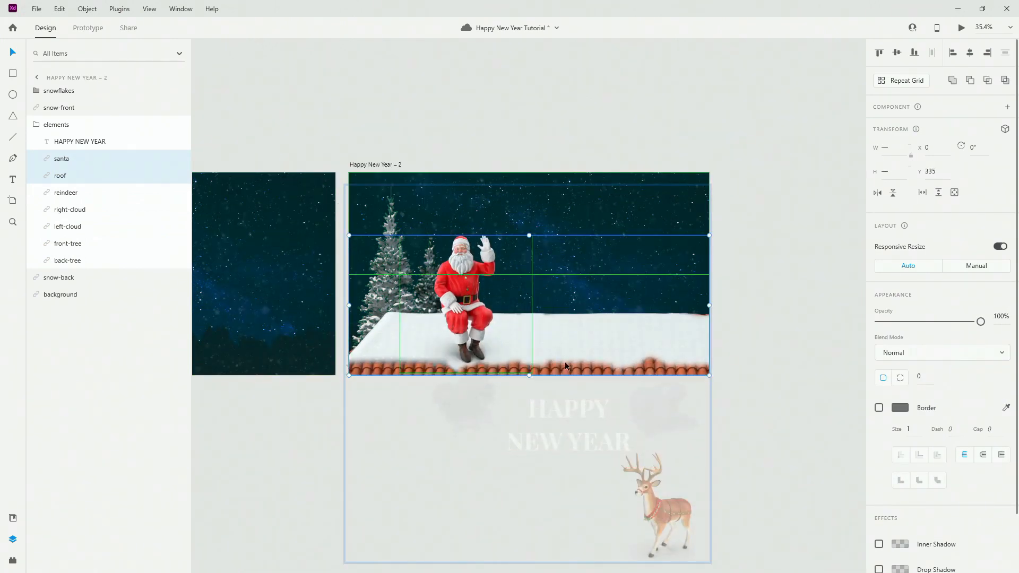
click(74, 209)
drag(677, 407, 689, 207)
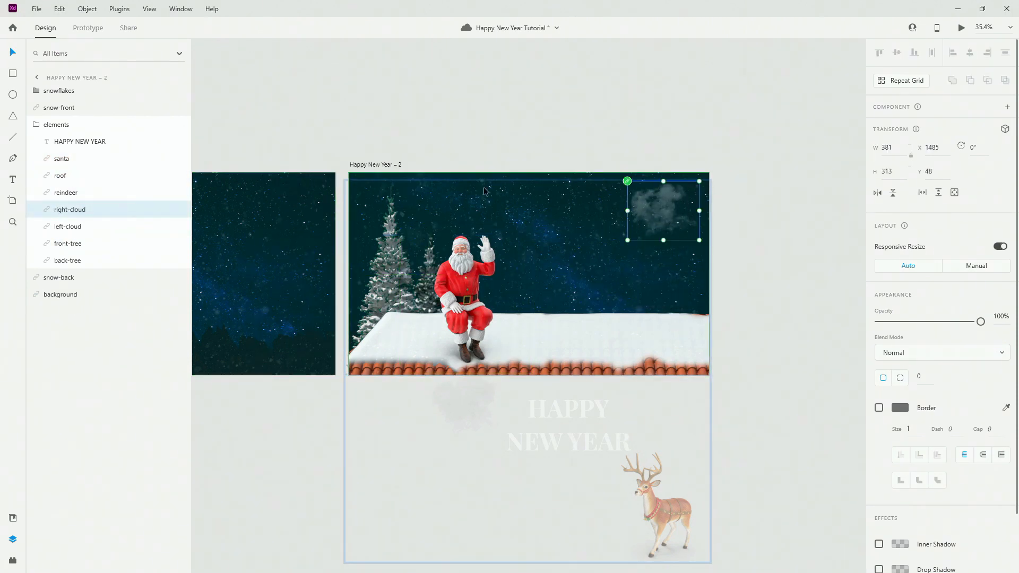
click(374, 165)
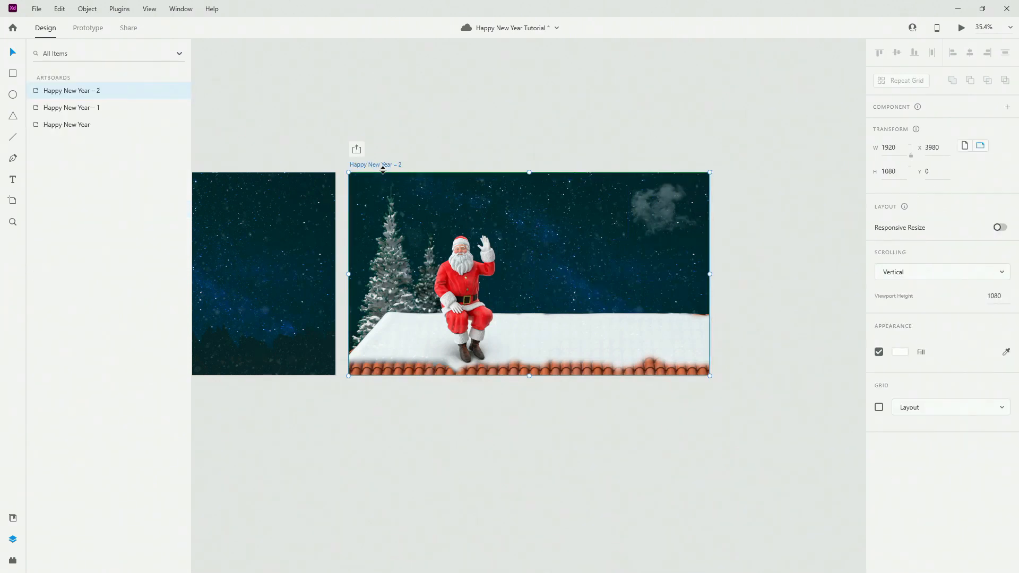
Duplicate as Happy New Year – 3 and raise the left cloud, reindeer and HAPPY NEW YEAR text.
key(ctrl+d)
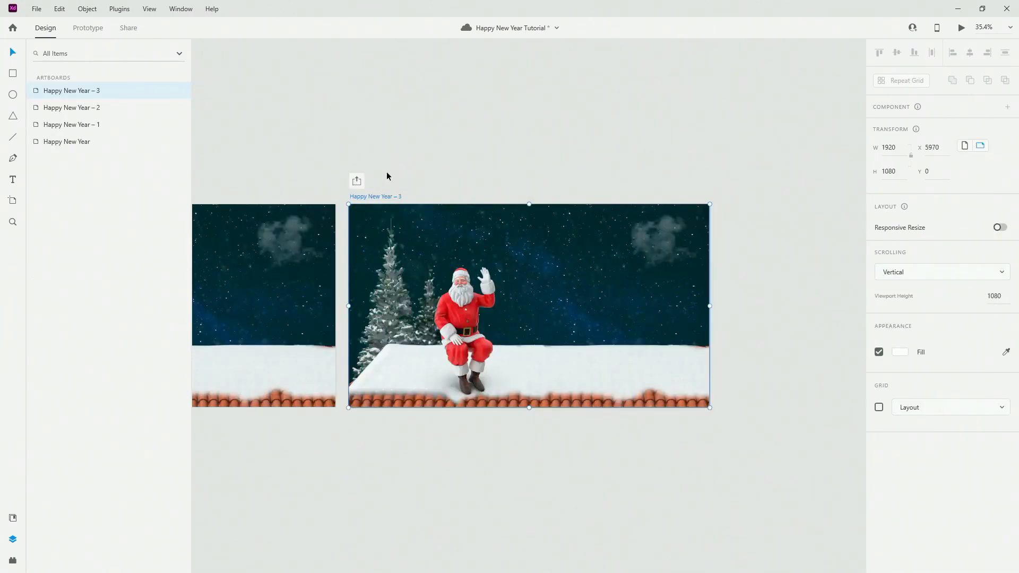
click(446, 317)
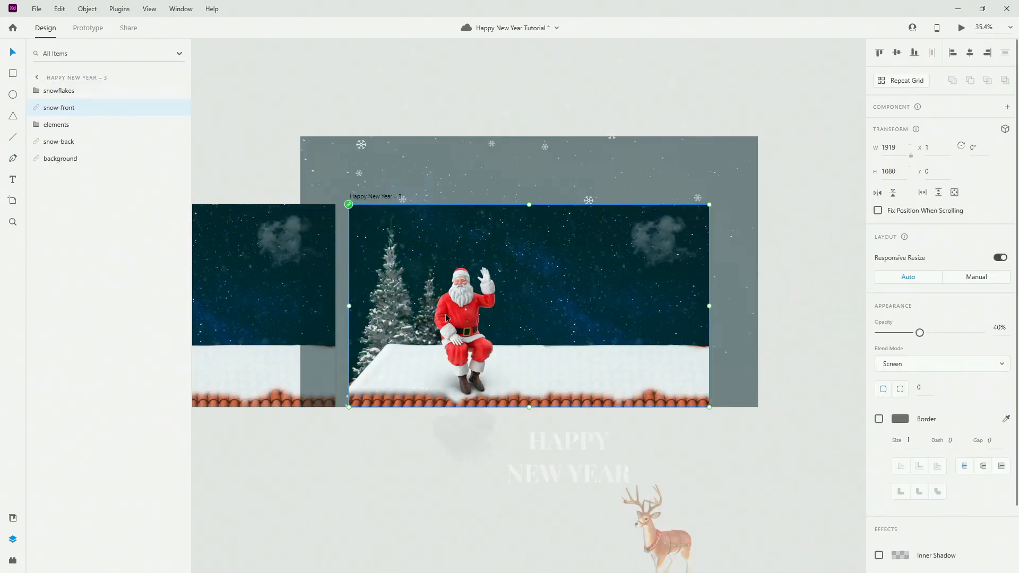
click(40, 127)
click(69, 227)
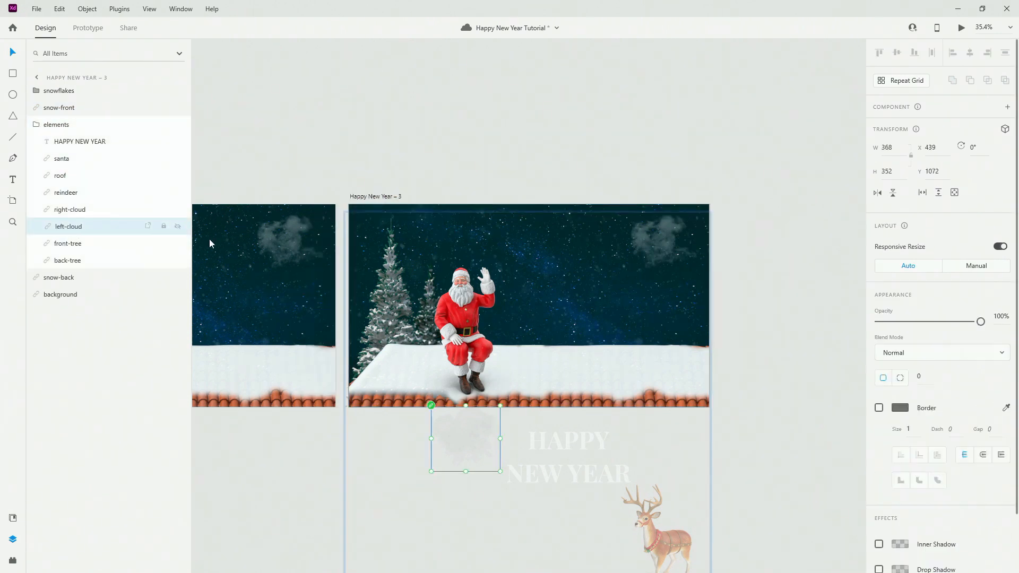
drag(441, 440, 439, 247)
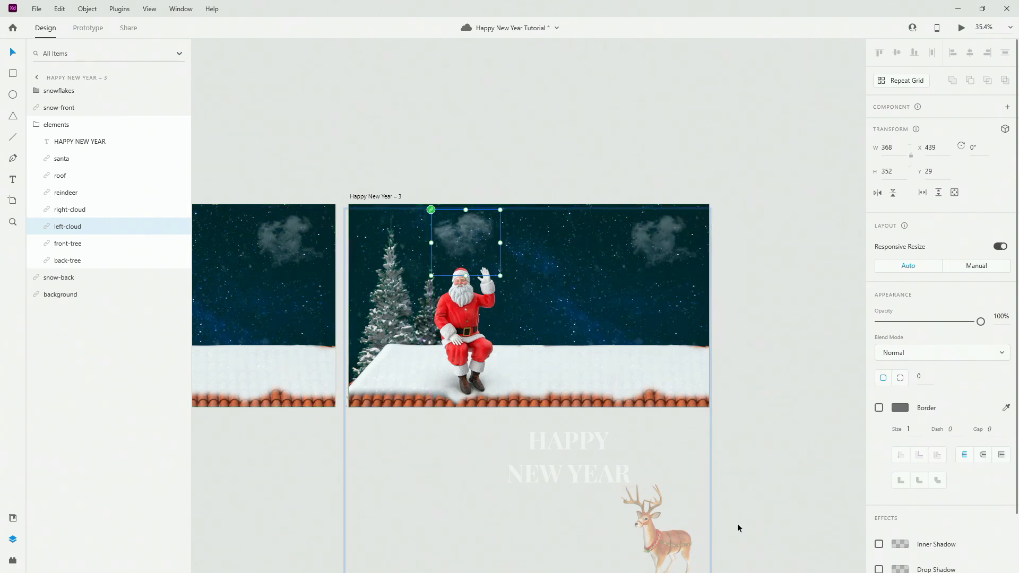
drag(679, 548, 686, 358)
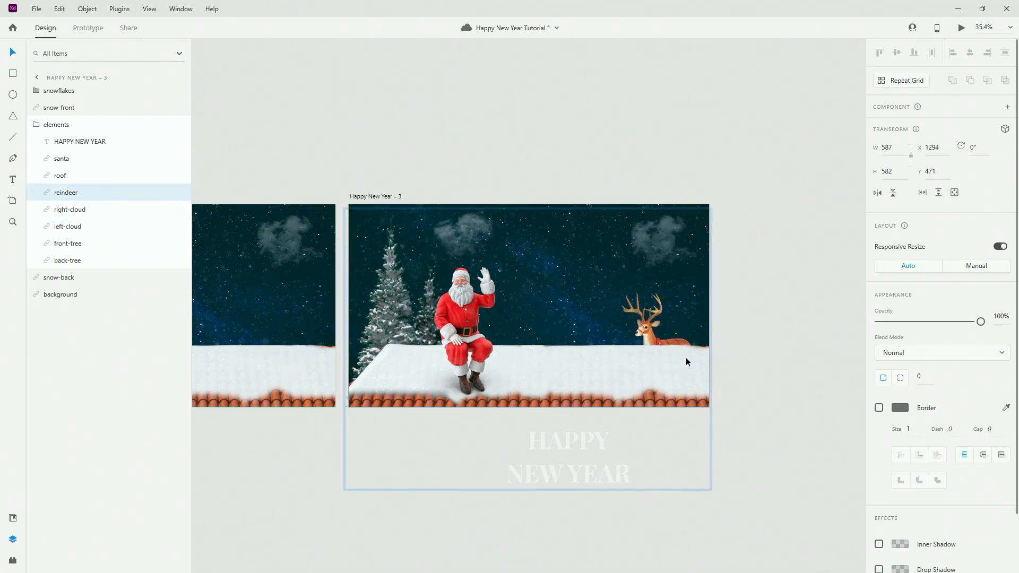
drag(588, 435, 580, 290)
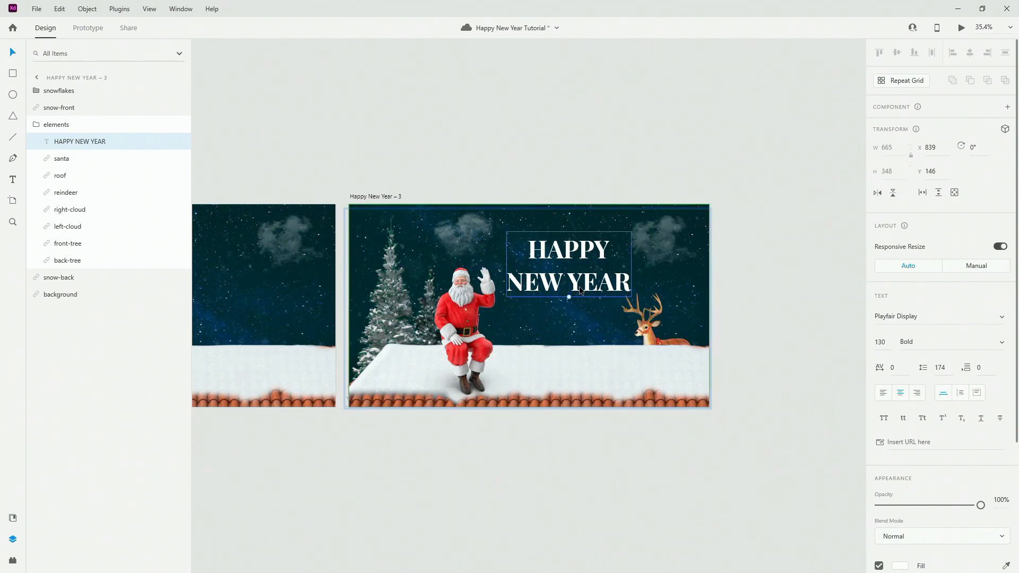
Shift the snowflakes group down so its top aligns with the artboard at Y 0.
click(53, 91)
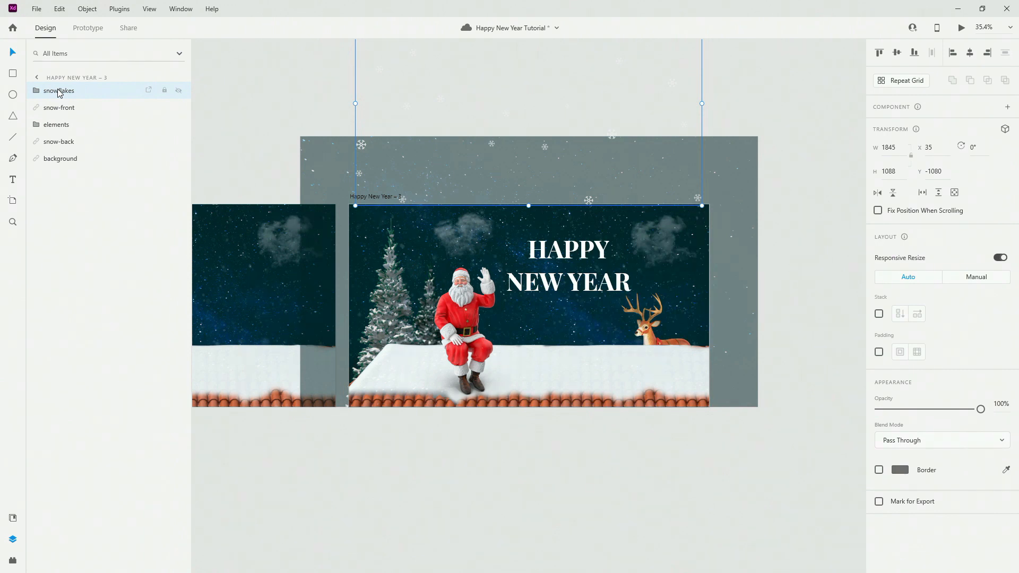
key(shift+Down)
key(shift+Down)
key(shift+Down)
key(shift+Down)
key(shift+Down)
key(shift+Down)
key(shift+Down)
key(shift+Down)
key(shift+Down)
key(shift+Down)
key(shift+Down)
key(shift+Down)
key(shift+Down)
key(shift+Down)
key(shift+Down)
key(shift+Down)
key(shift+Down)
key(shift+Down)
key(shift+Down)
key(shift+Down)
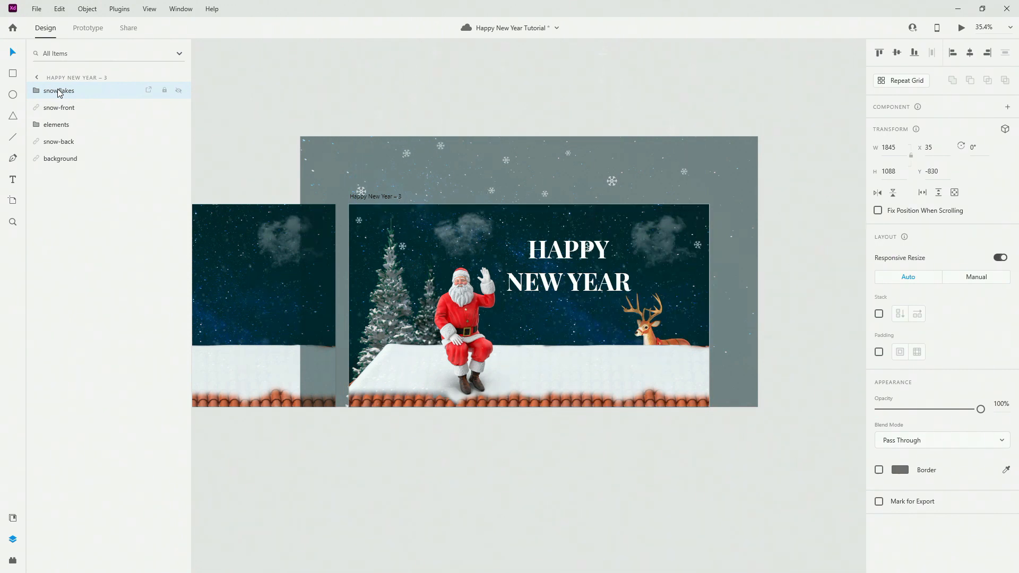
key(shift+Down)
key(shift+Down)
key(shift+Down)
key(shift+Down)
key(shift+Down)
key(shift+Down)
key(shift+Down)
key(shift+Down)
key(shift+Down)
key(shift+Down)
key(shift+Down)
key(shift+Down)
key(shift+Down)
key(shift+Down)
key(shift+Down)
key(shift+Down)
key(shift+Down)
key(shift+Down)
key(shift+Down)
key(shift+Down)
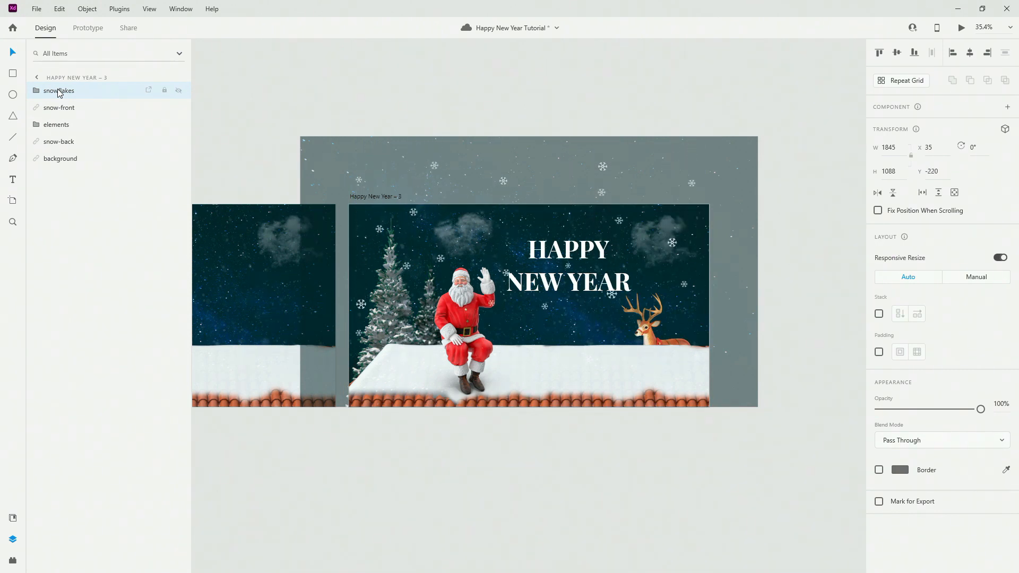
key(shift+Down)
key(shift+Down)
key(shift+Down)
key(shift+Down)
key(shift+Down)
key(shift+Down)
key(shift+Down)
key(shift+Down)
key(shift+Down)
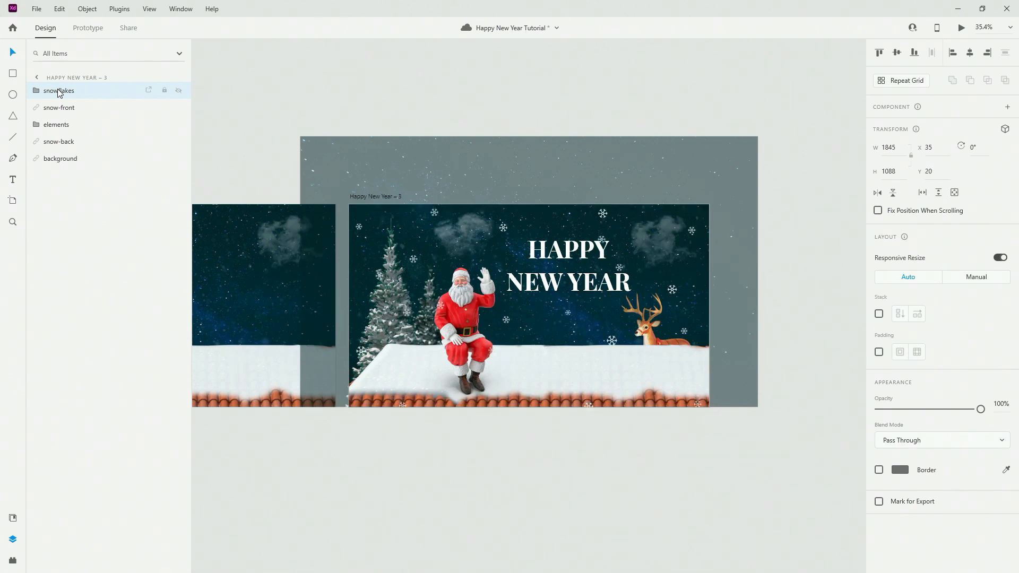
key(shift+Up)
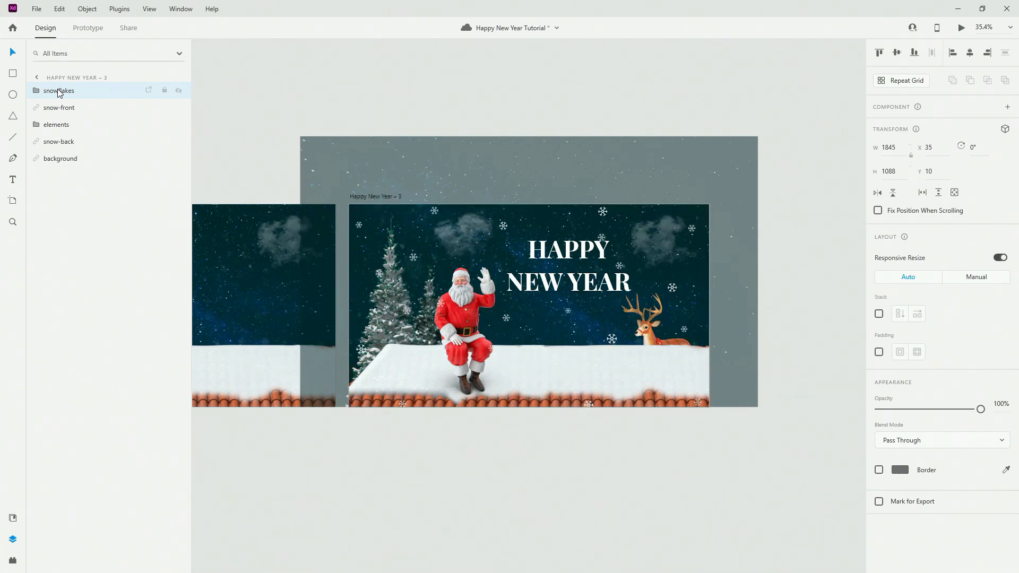
key(shift+Up)
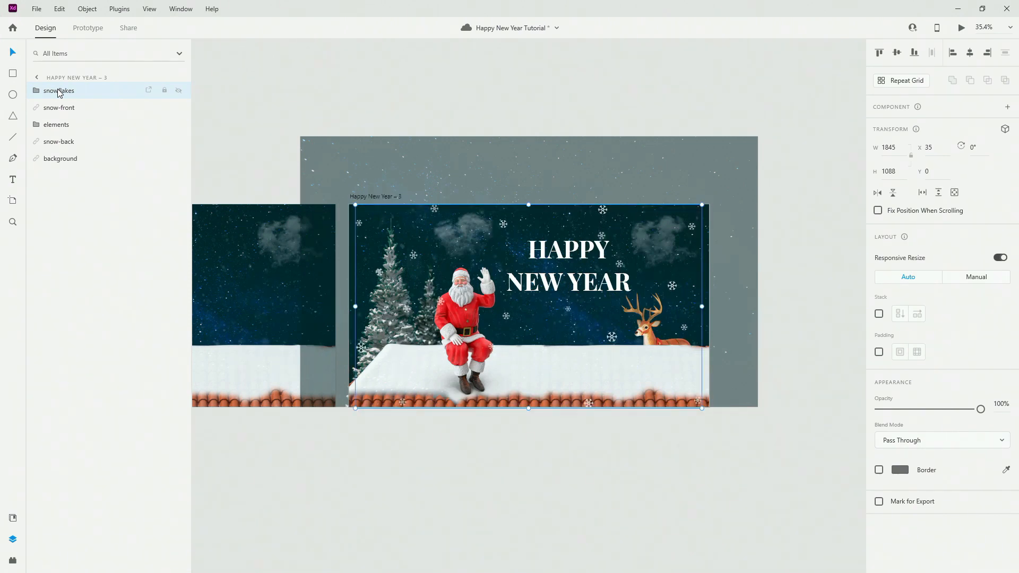
Fine-tune two individual snowflakes, nudging the top one slightly above the artboard and one lower.
double_click(606, 210)
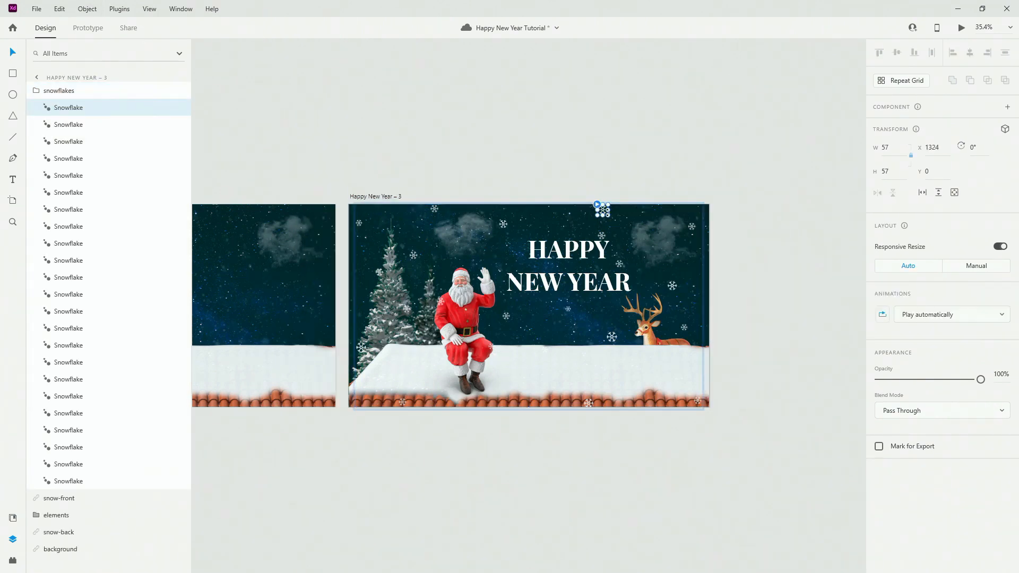
drag(605, 210, 605, 205)
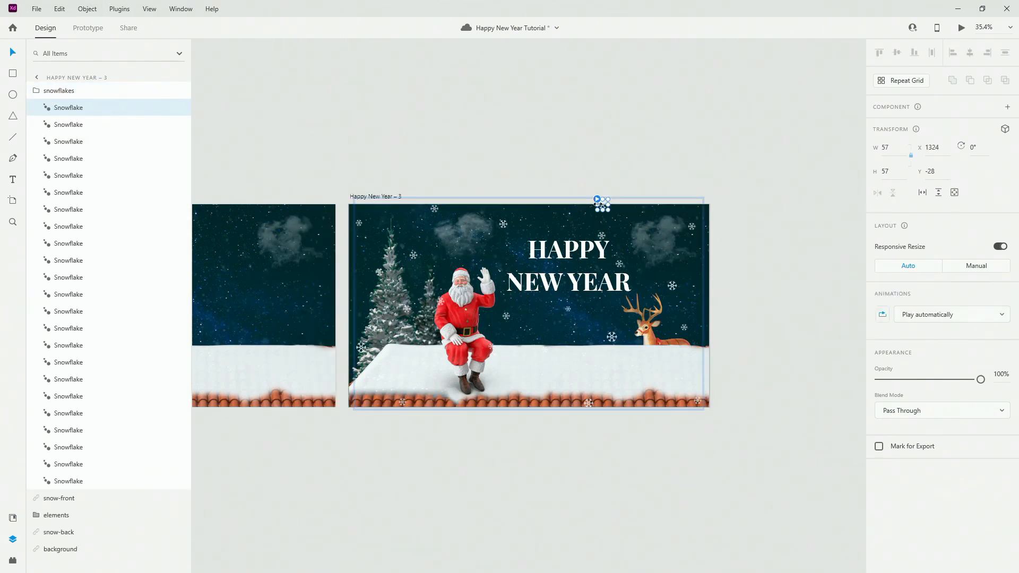
drag(434, 211, 432, 214)
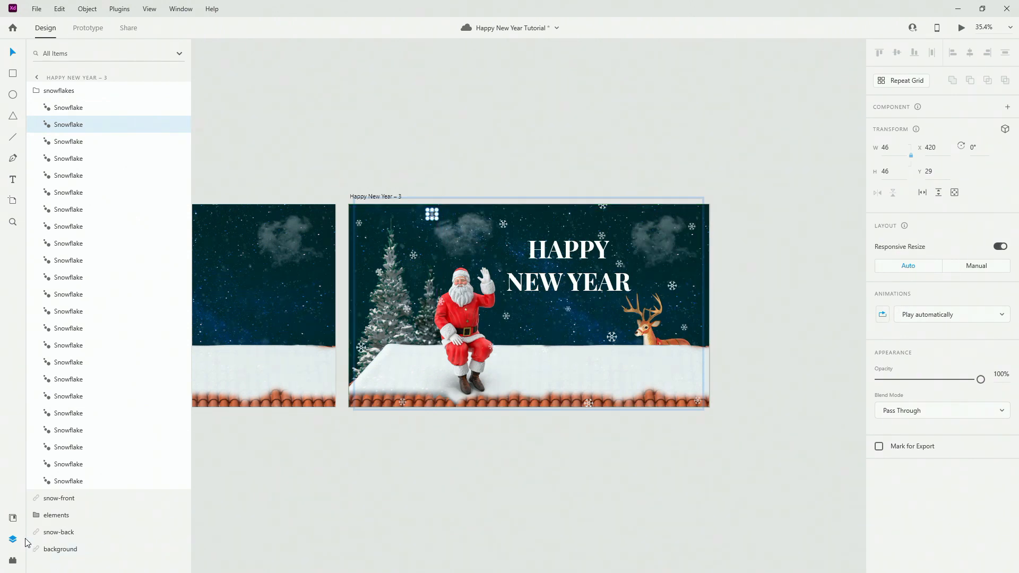
click(91, 94)
click(343, 98)
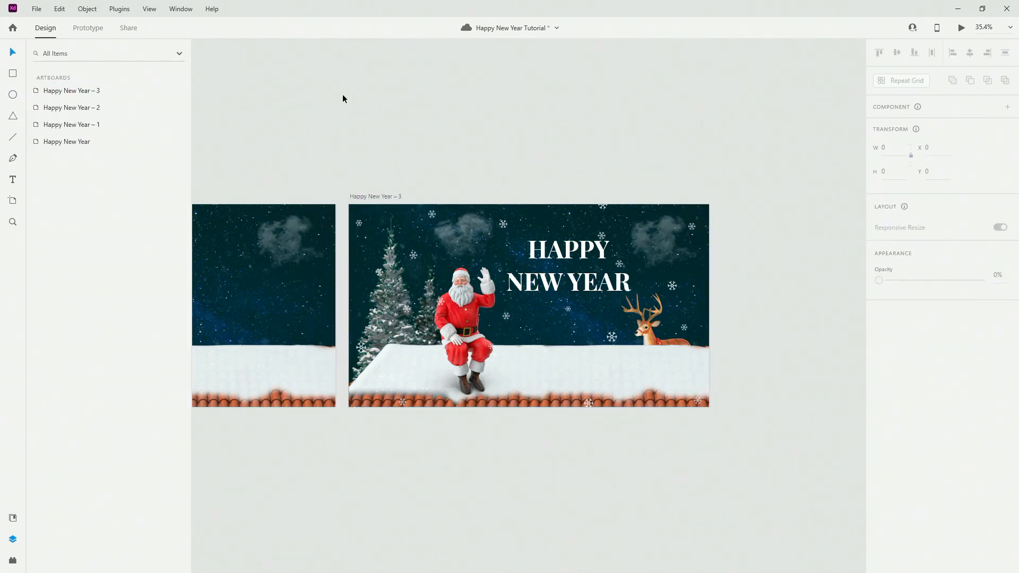
In Prototype mode, link the first artboard Happy New Year to Happy New Year – 1.
key(ctrl+0)
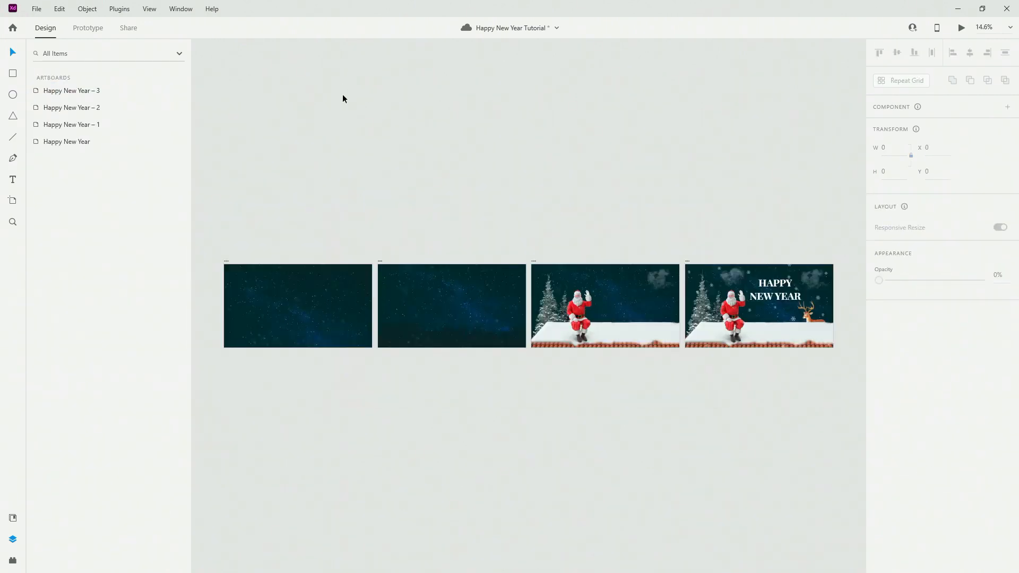
click(95, 29)
click(227, 260)
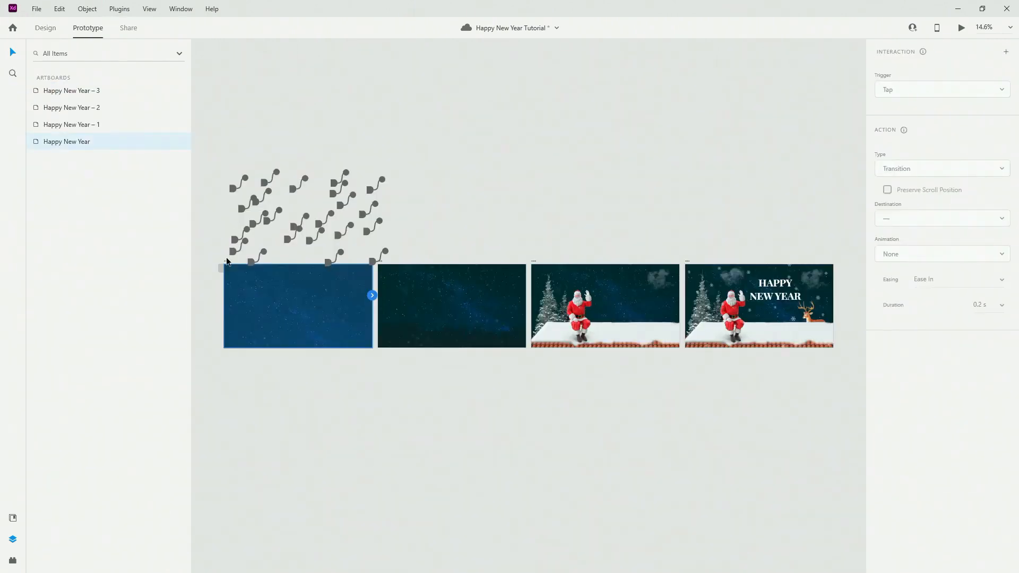
drag(373, 296, 456, 307)
Set the link to a Time trigger with Auto-Animate and Ease In-Out easing.
click(928, 89)
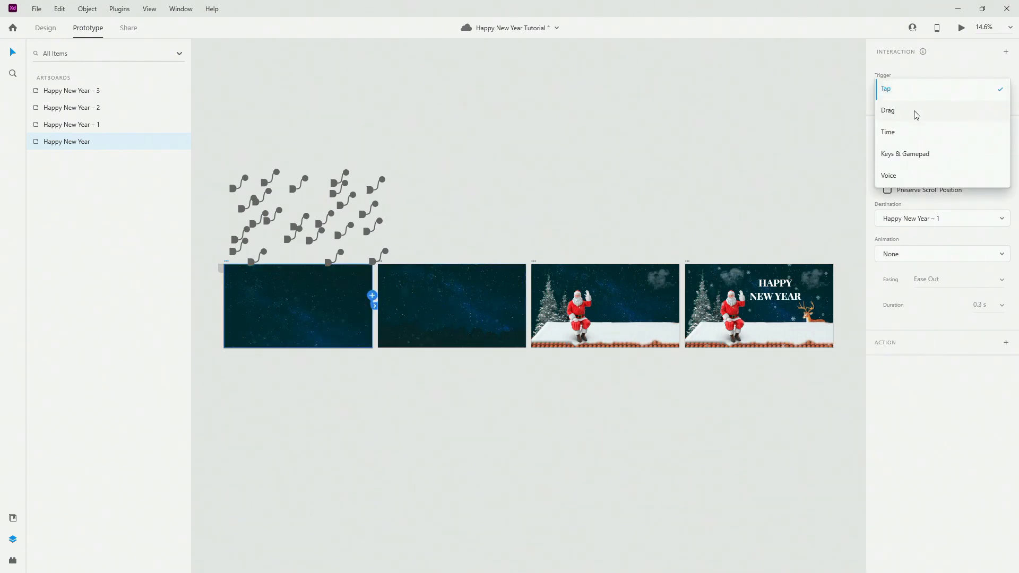
click(908, 132)
click(911, 195)
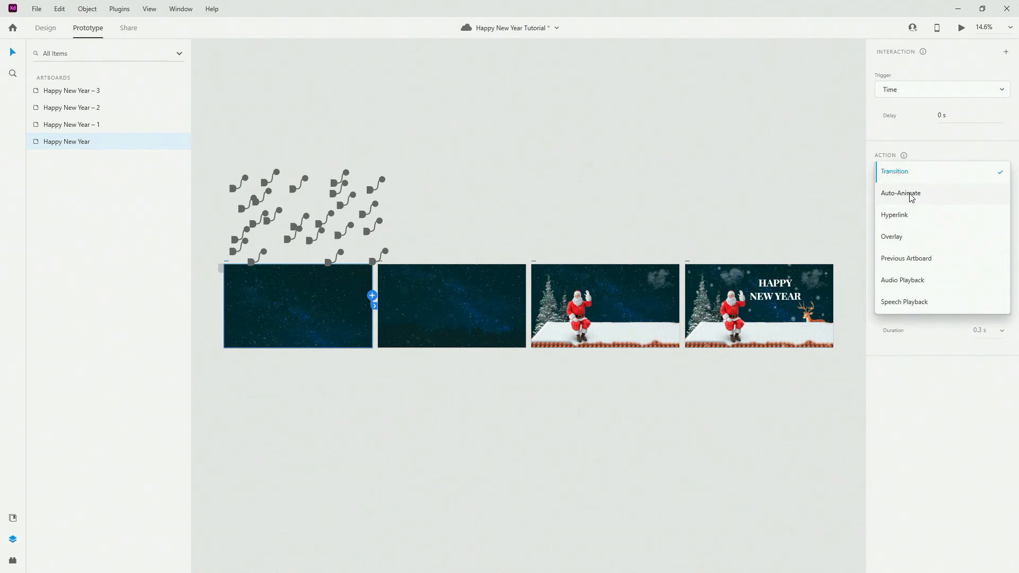
click(911, 195)
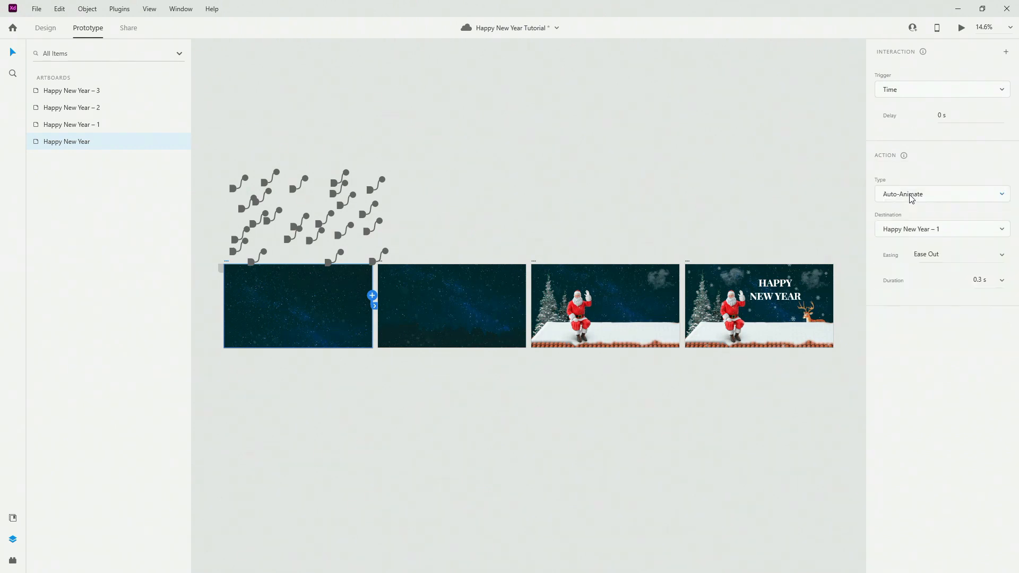
click(1002, 257)
click(964, 299)
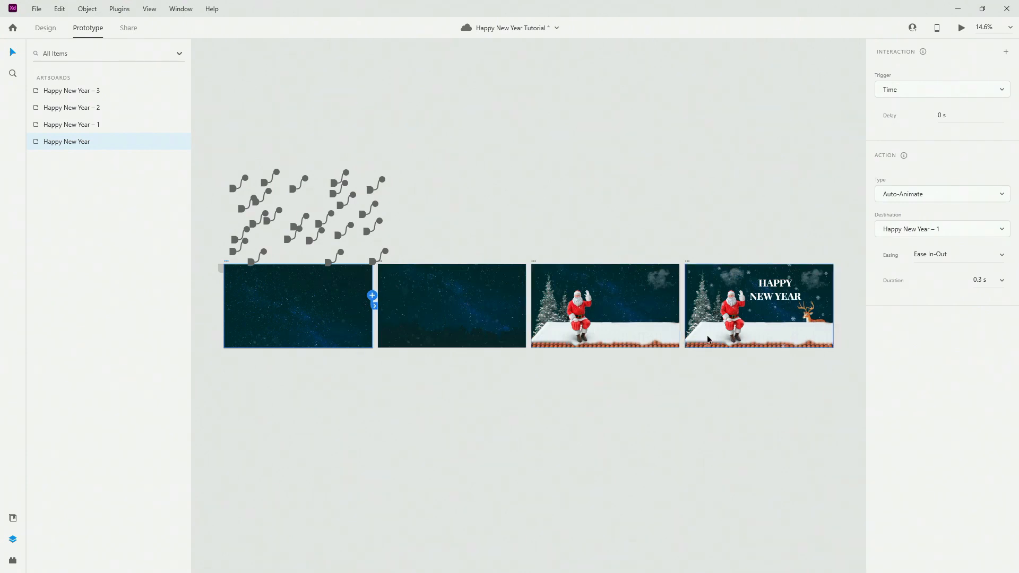
click(980, 280)
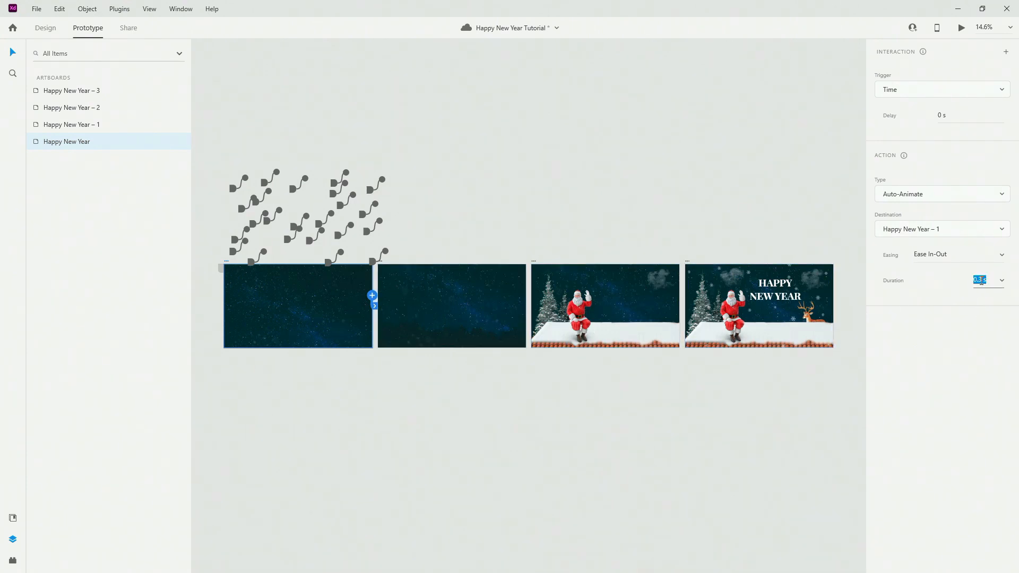
click(461, 170)
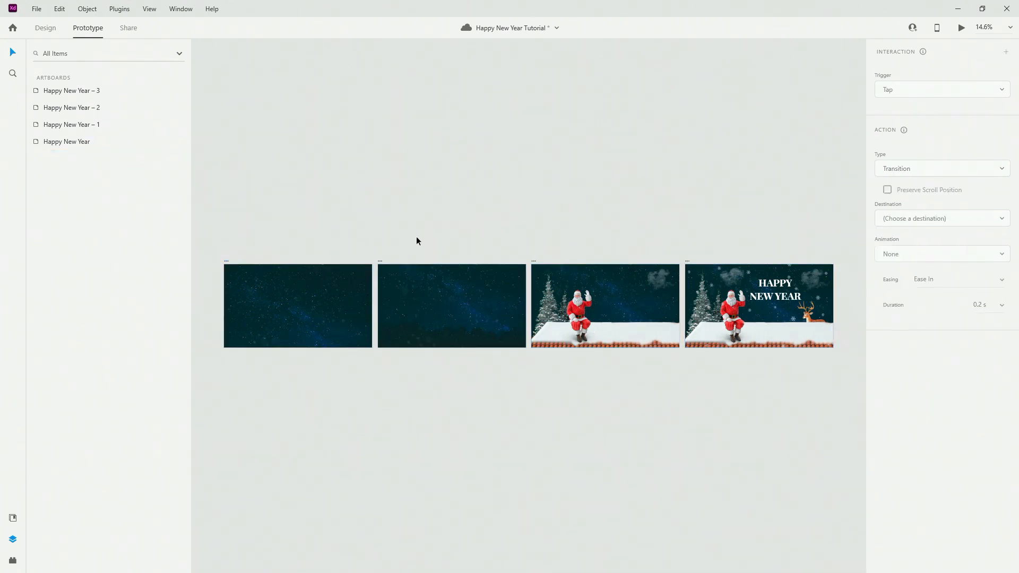
click(380, 265)
Link Happy New Year – 1 to Happy New Year – 2 with a timed auto-animate.
drag(524, 296, 607, 312)
click(584, 249)
click(532, 263)
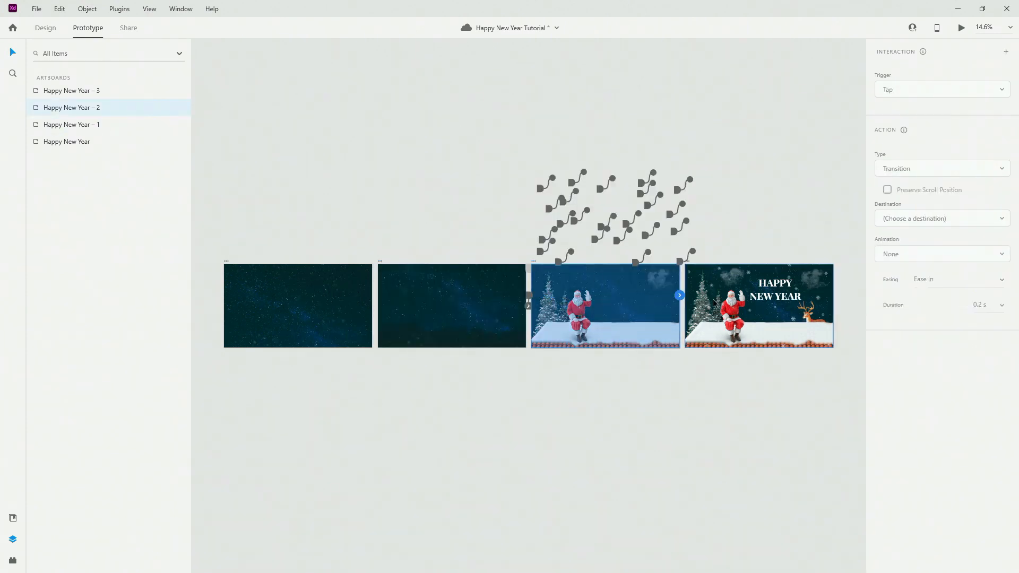
Link Happy New Year – 2 to Happy New Year – 3 on a 1 s Time trigger, then preview the card.
drag(682, 305, 836, 293)
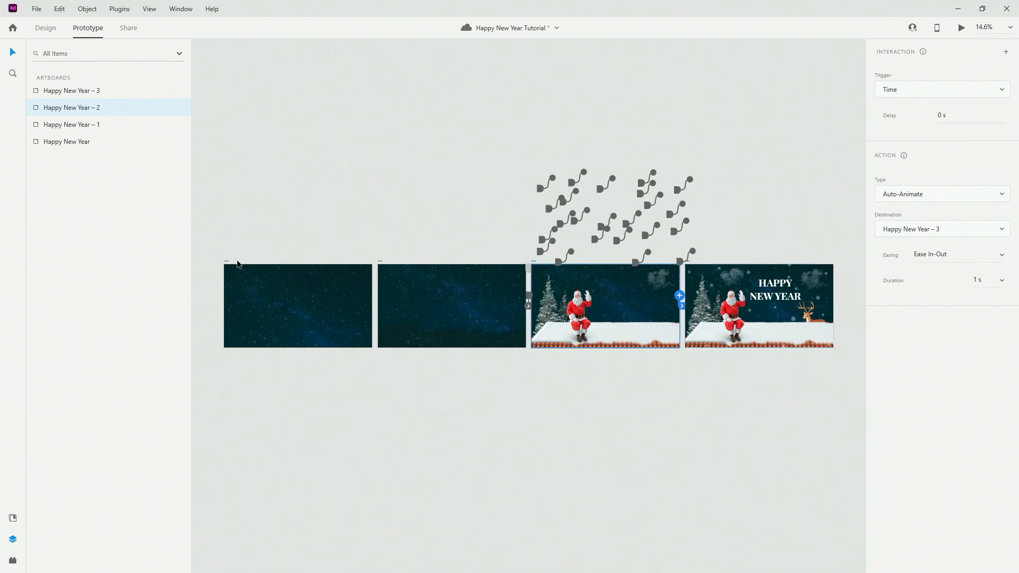
click(225, 262)
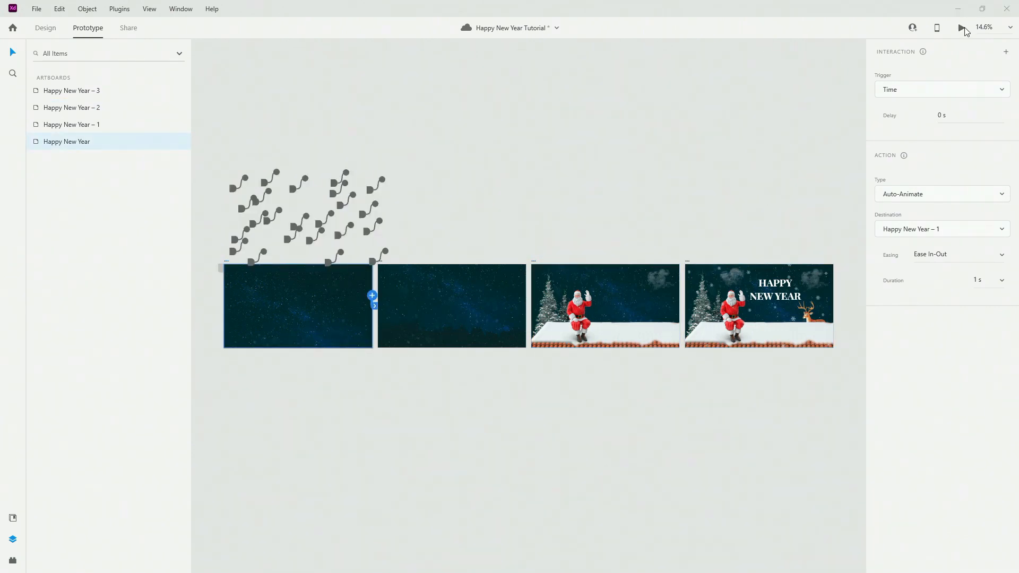
click(964, 30)
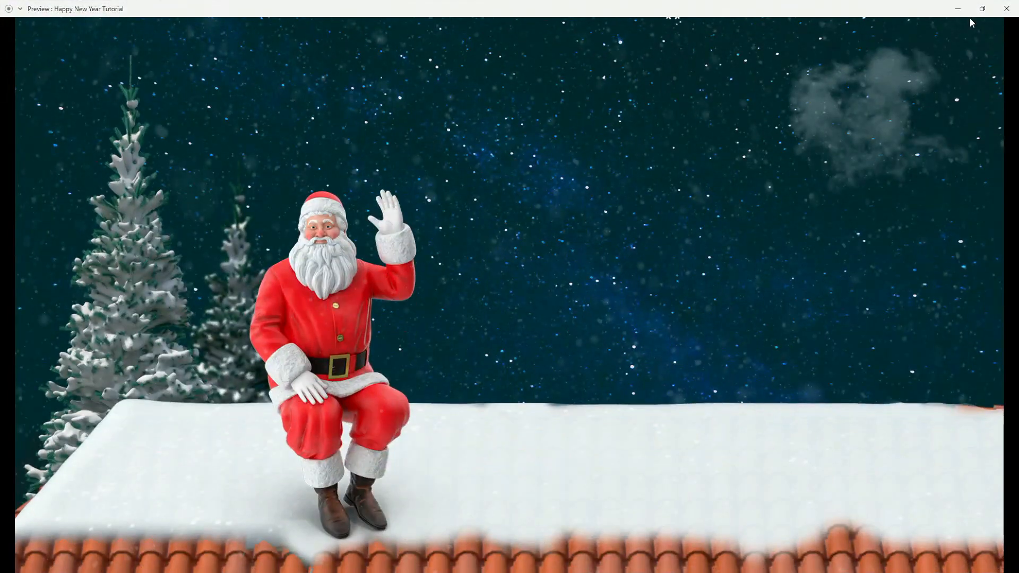